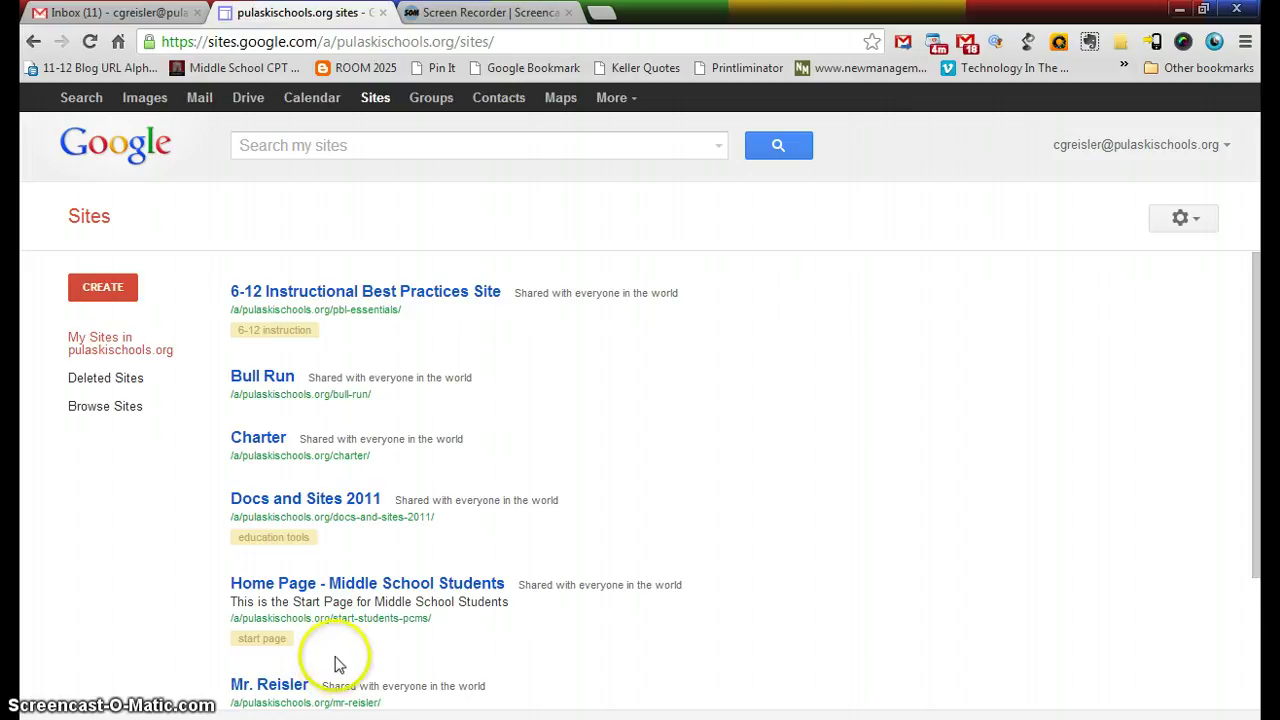
Start a new site from the Empty Template and name it reisltestsite.
click(103, 290)
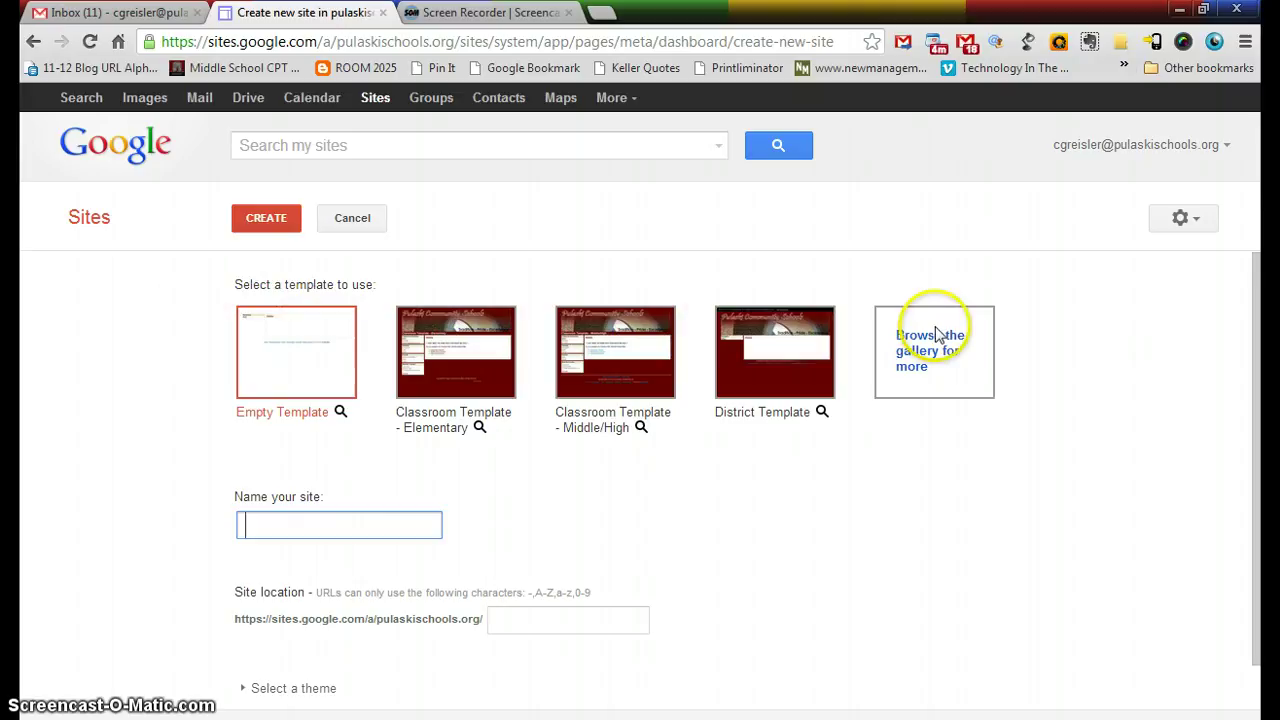
click(296, 331)
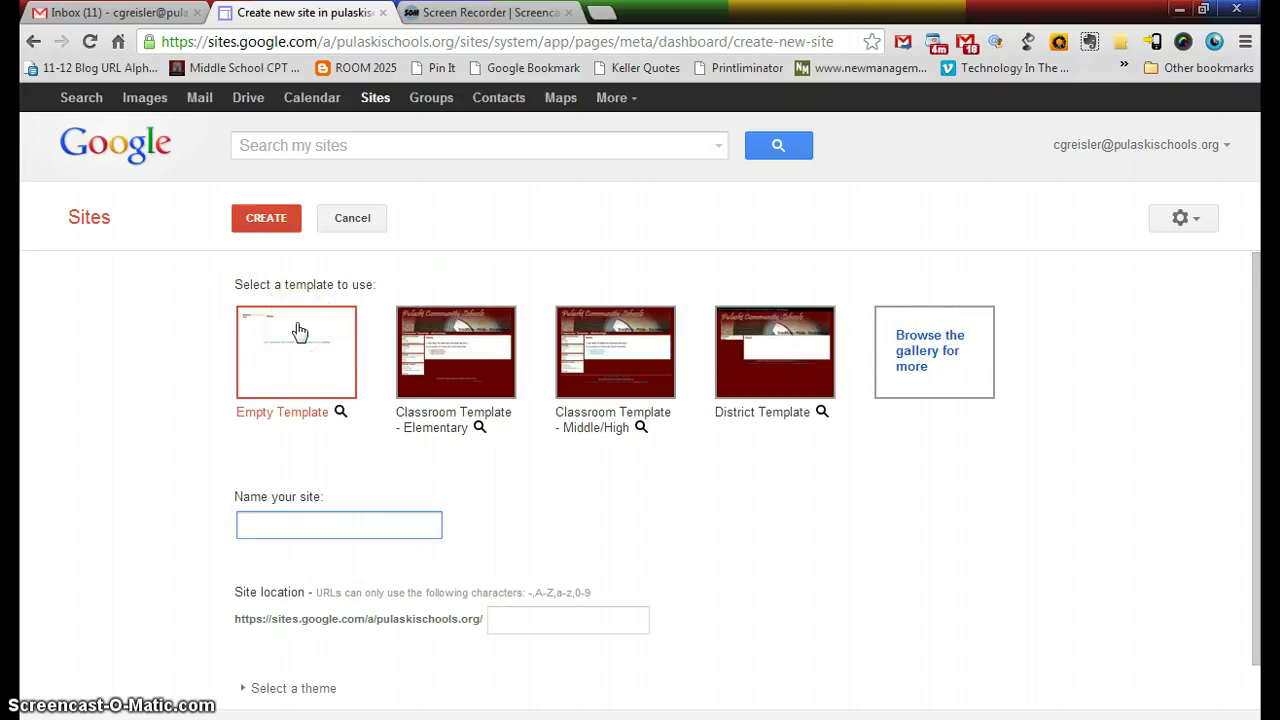
scroll(298, 331, down, 1)
click(258, 474)
text(reisltestsite)
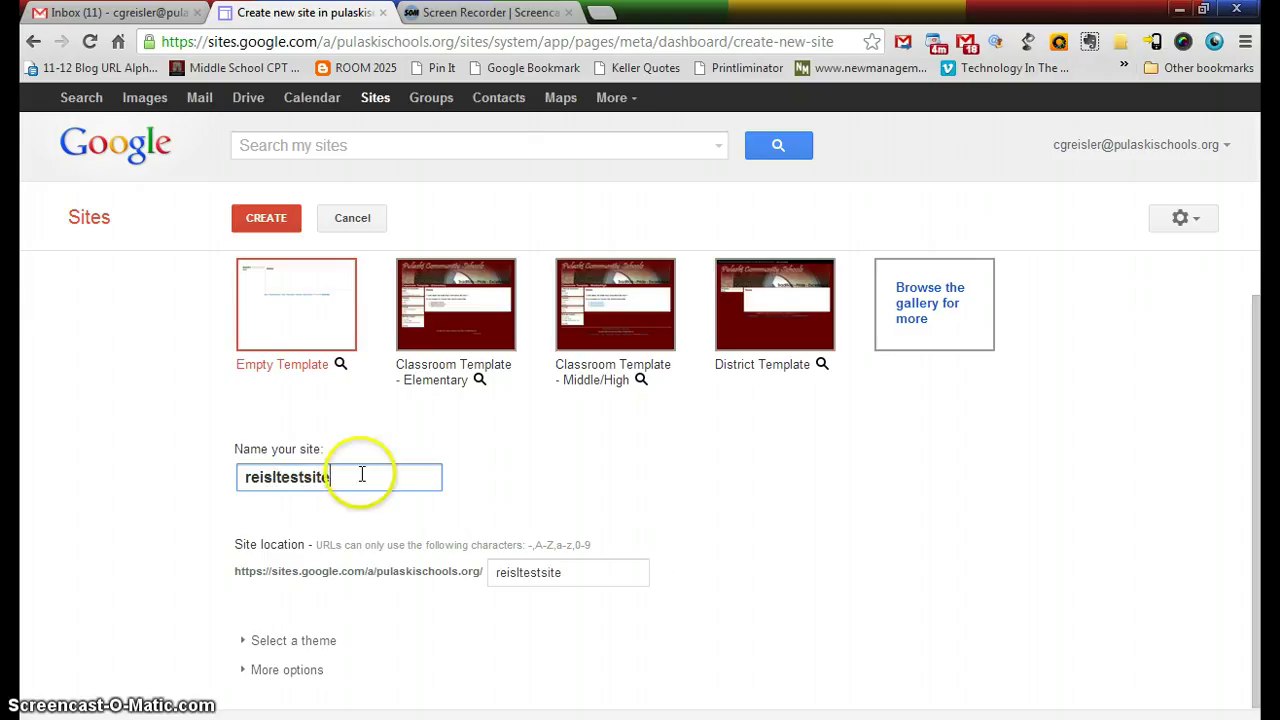
Browse the theme grid and select the Garden theme.
click(243, 640)
scroll(143, 457, down, 2)
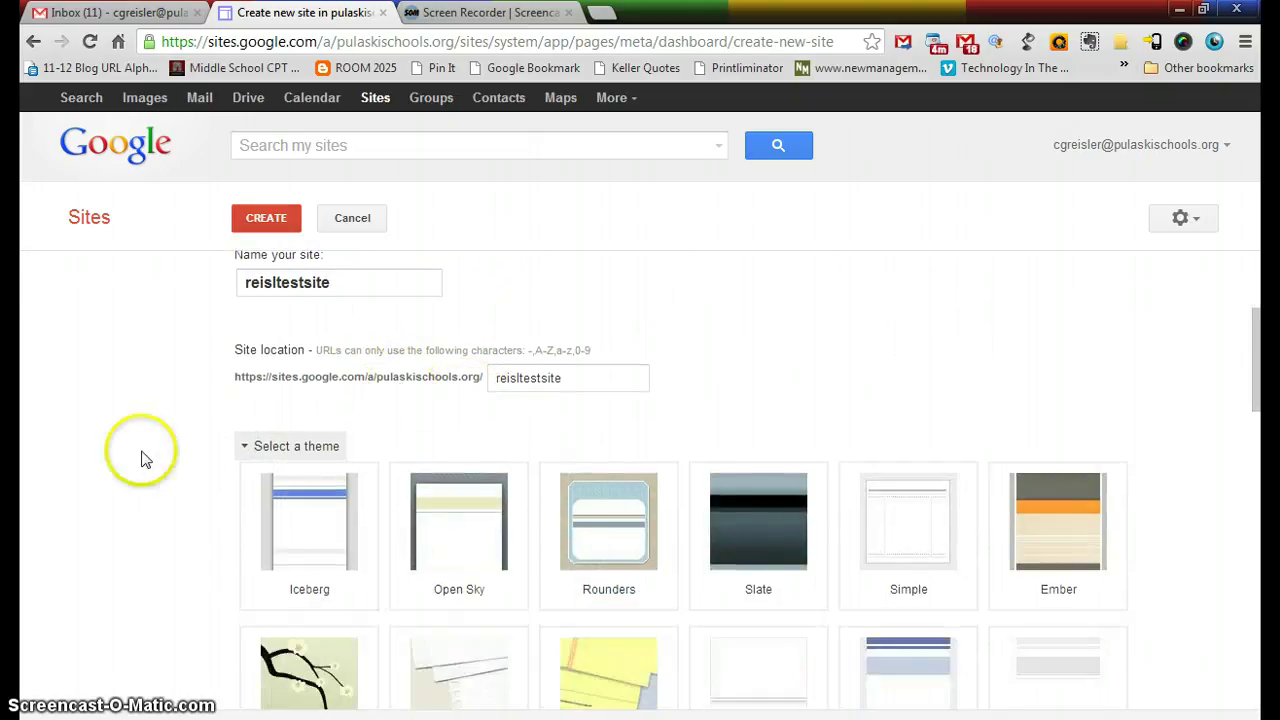
scroll(143, 449, down, 1)
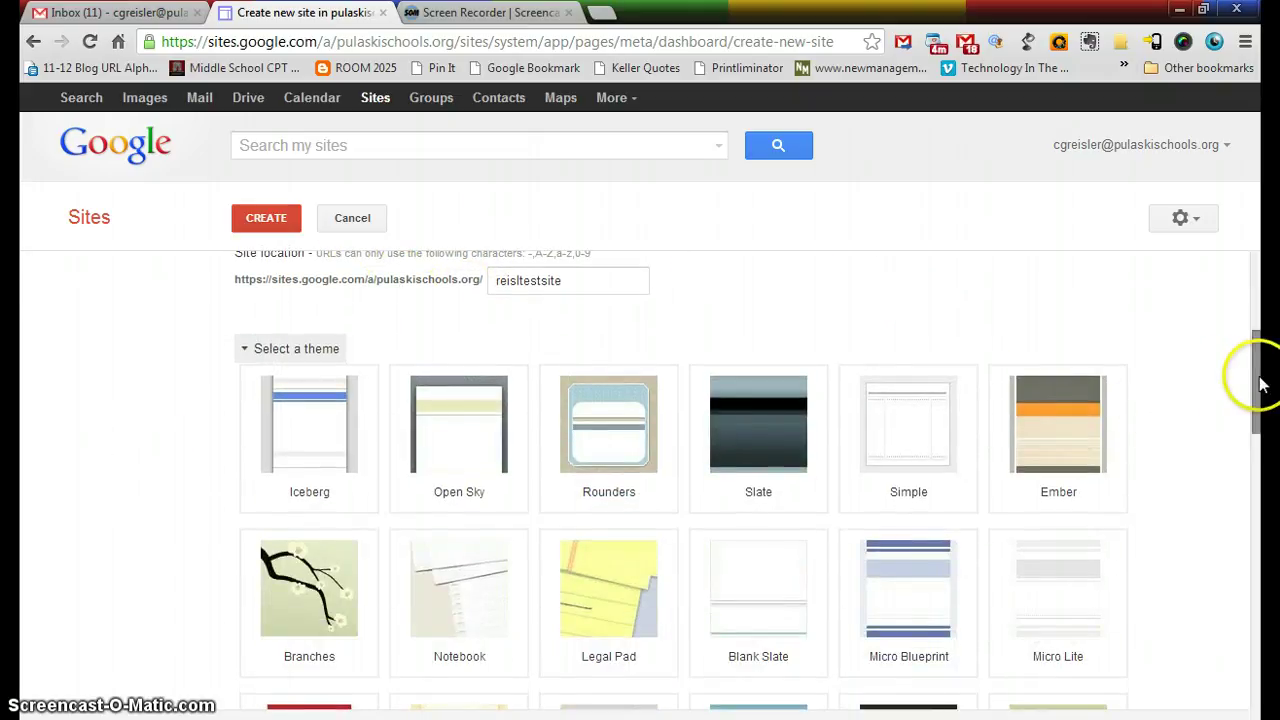
drag(1256, 385, 1258, 650)
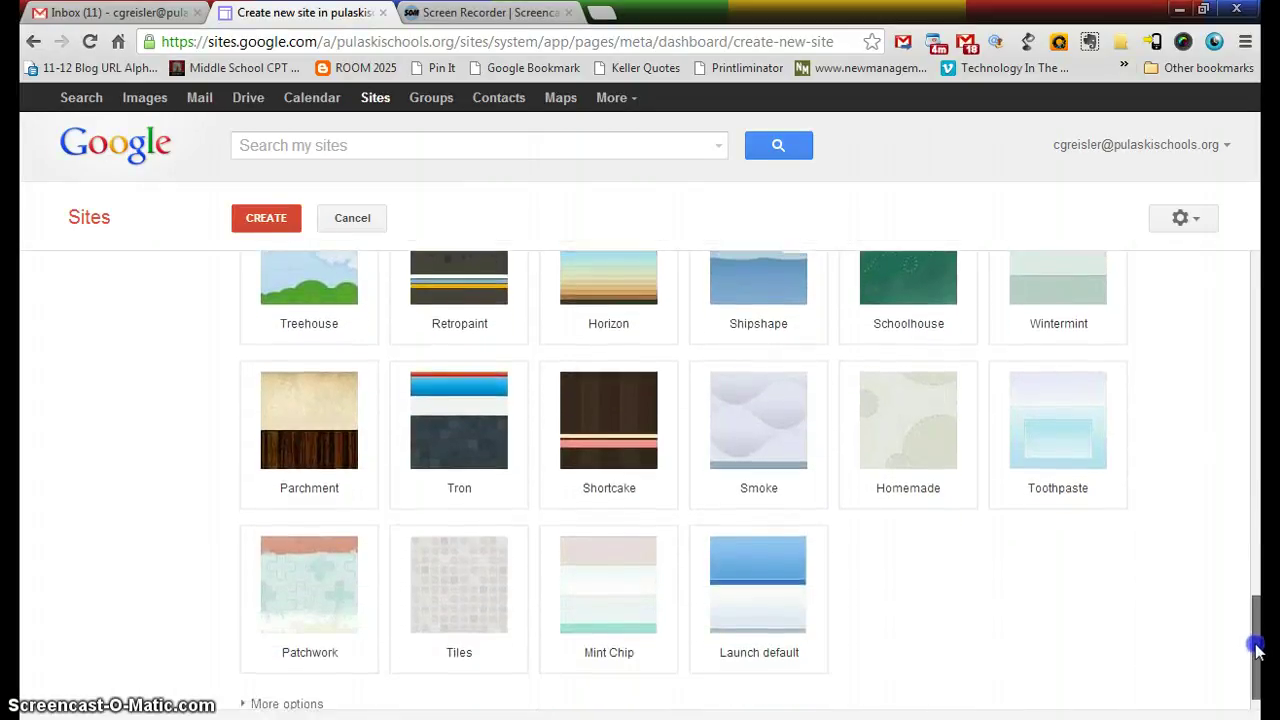
drag(1257, 641, 1254, 570)
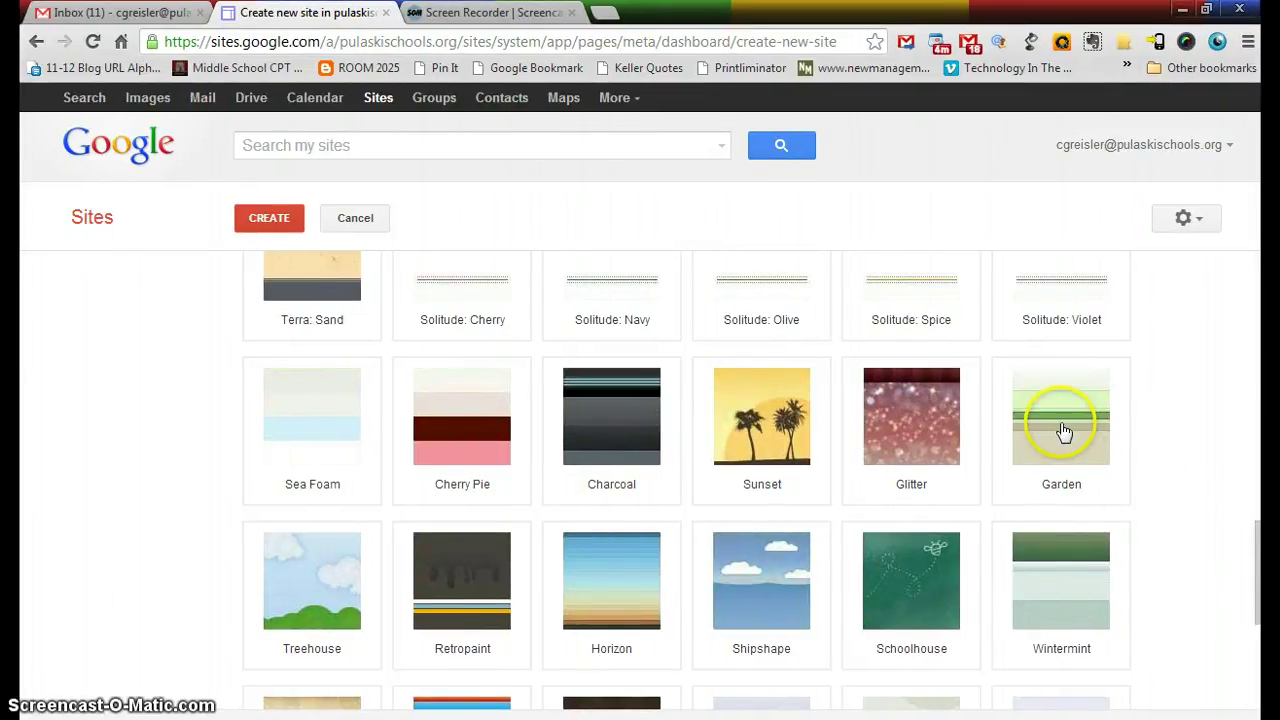
click(1063, 430)
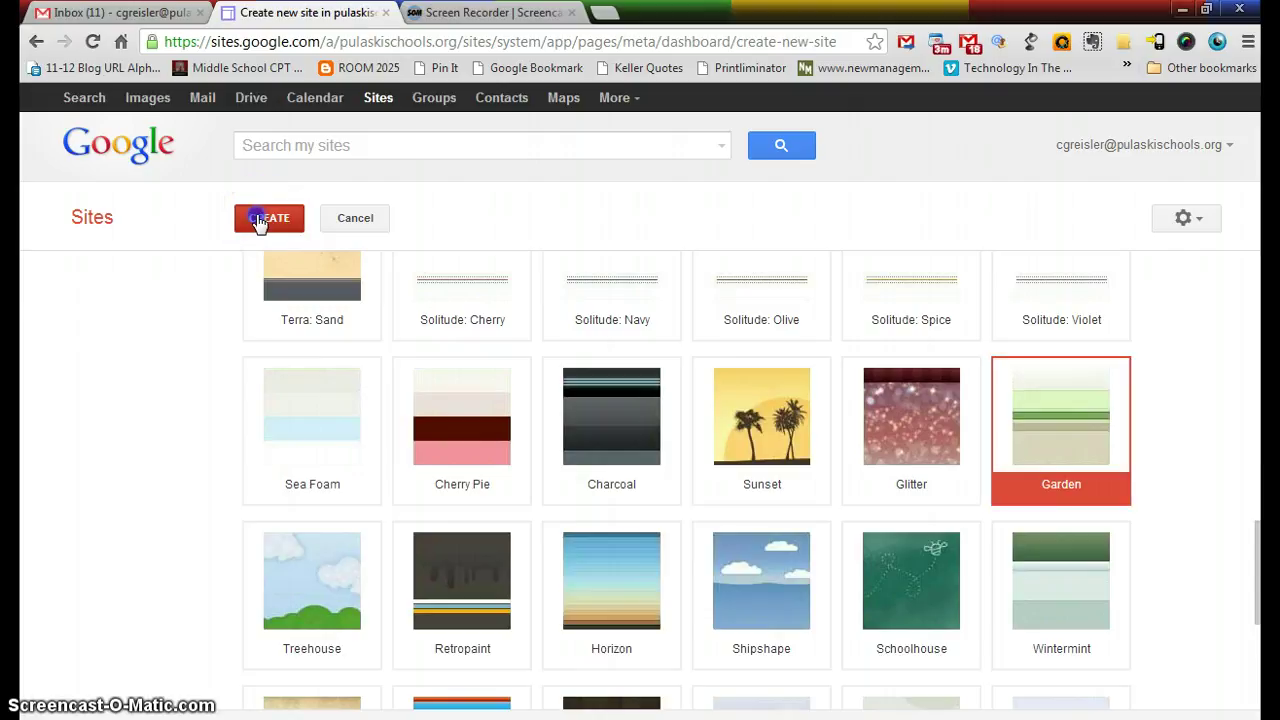
Create reisltestsite and open the More actions menu on its Home page.
click(257, 220)
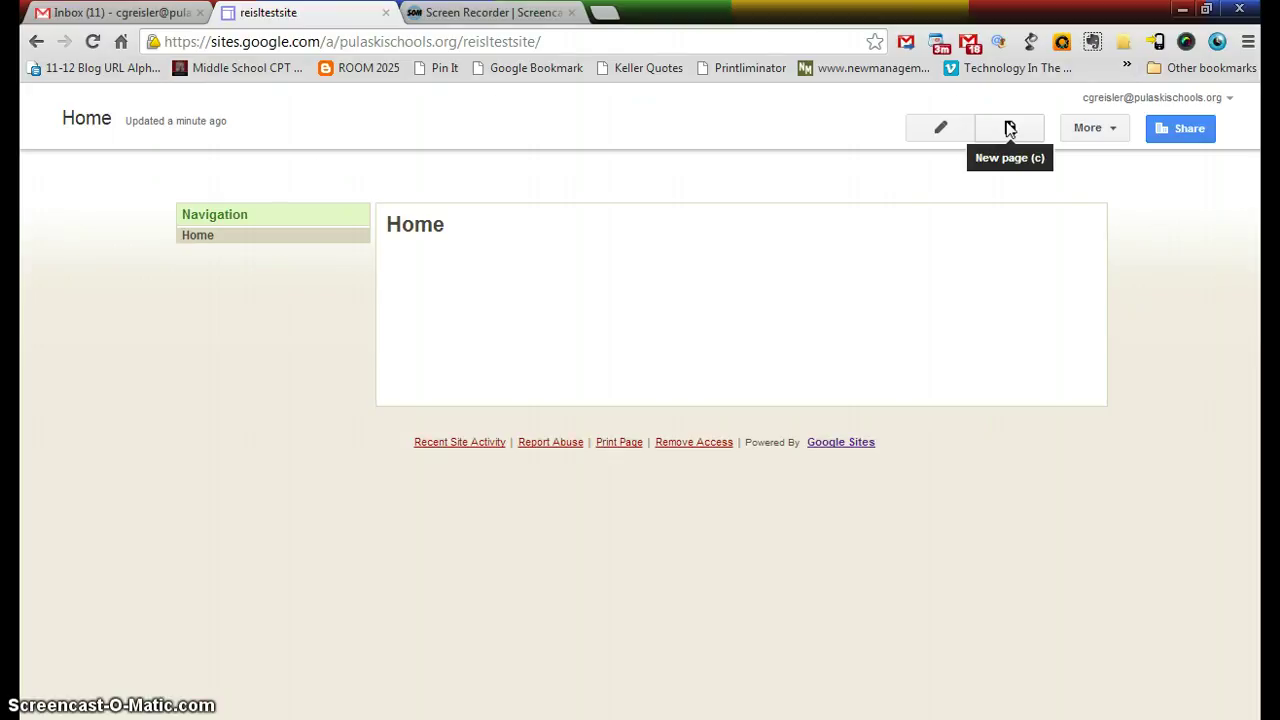
click(1116, 134)
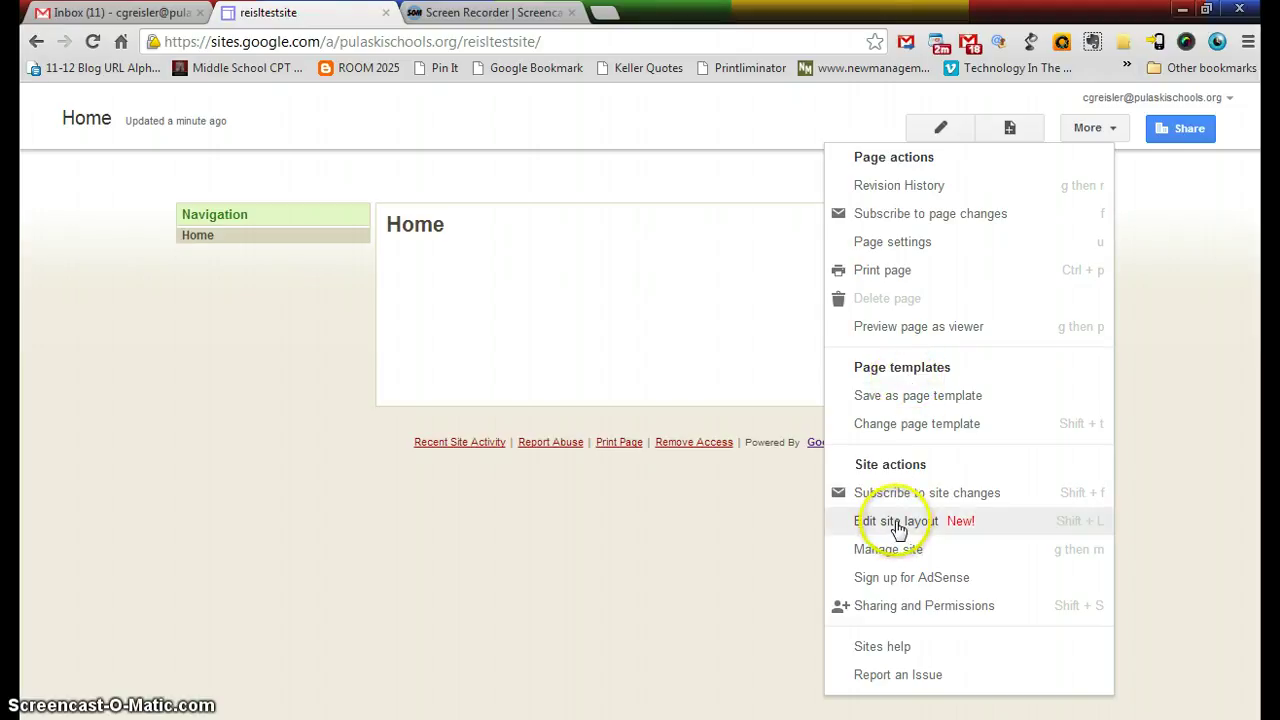
Edit the site layout to add horizontal navigation, keeping header, sidebar and custom footer.
click(895, 522)
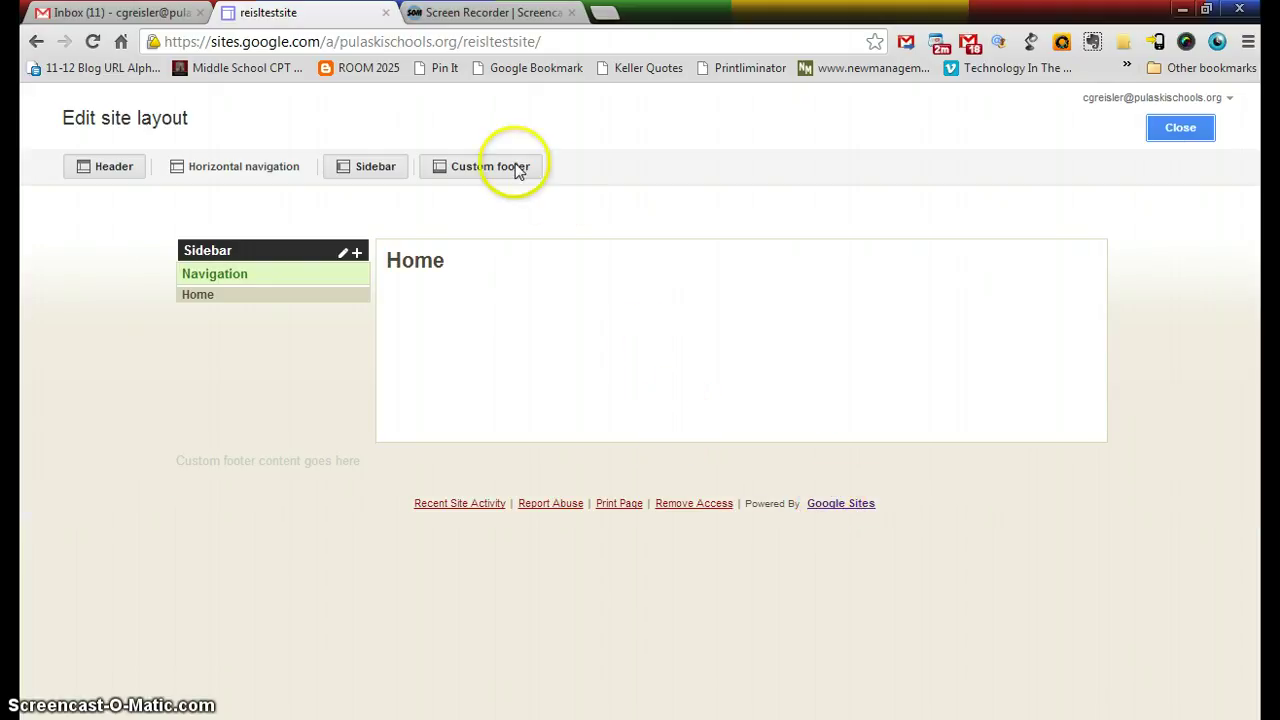
click(363, 167)
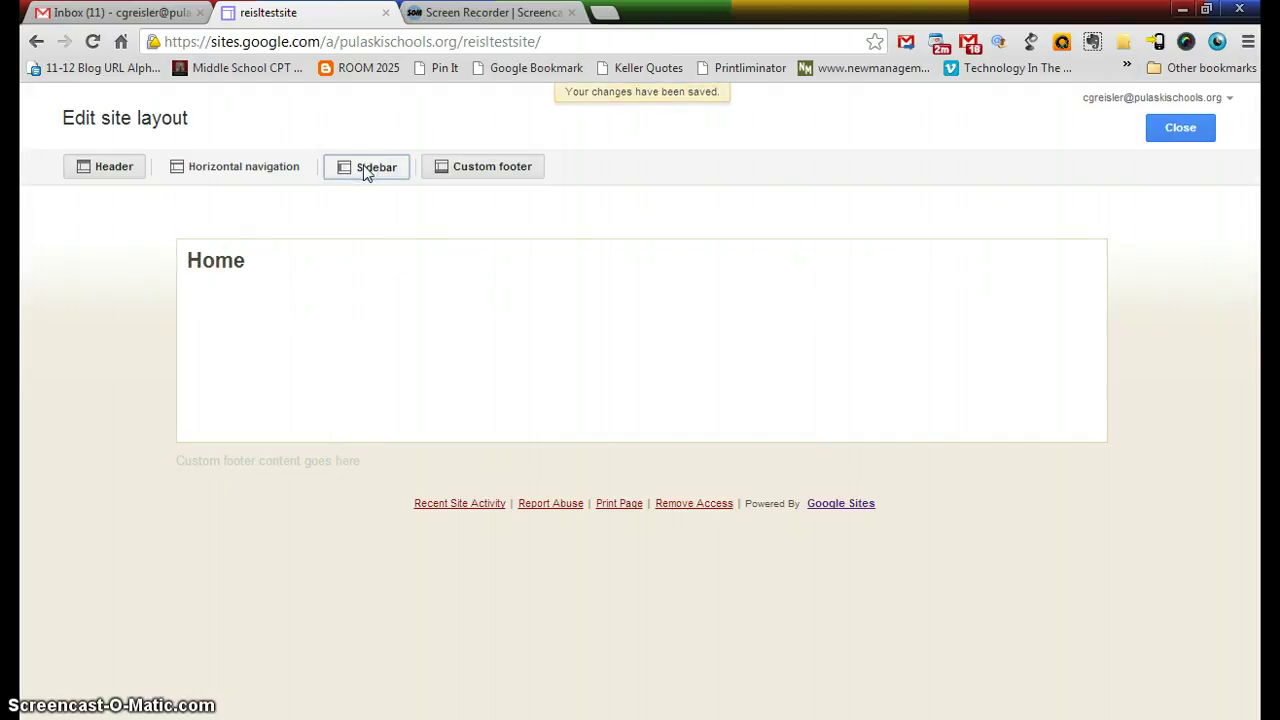
click(364, 168)
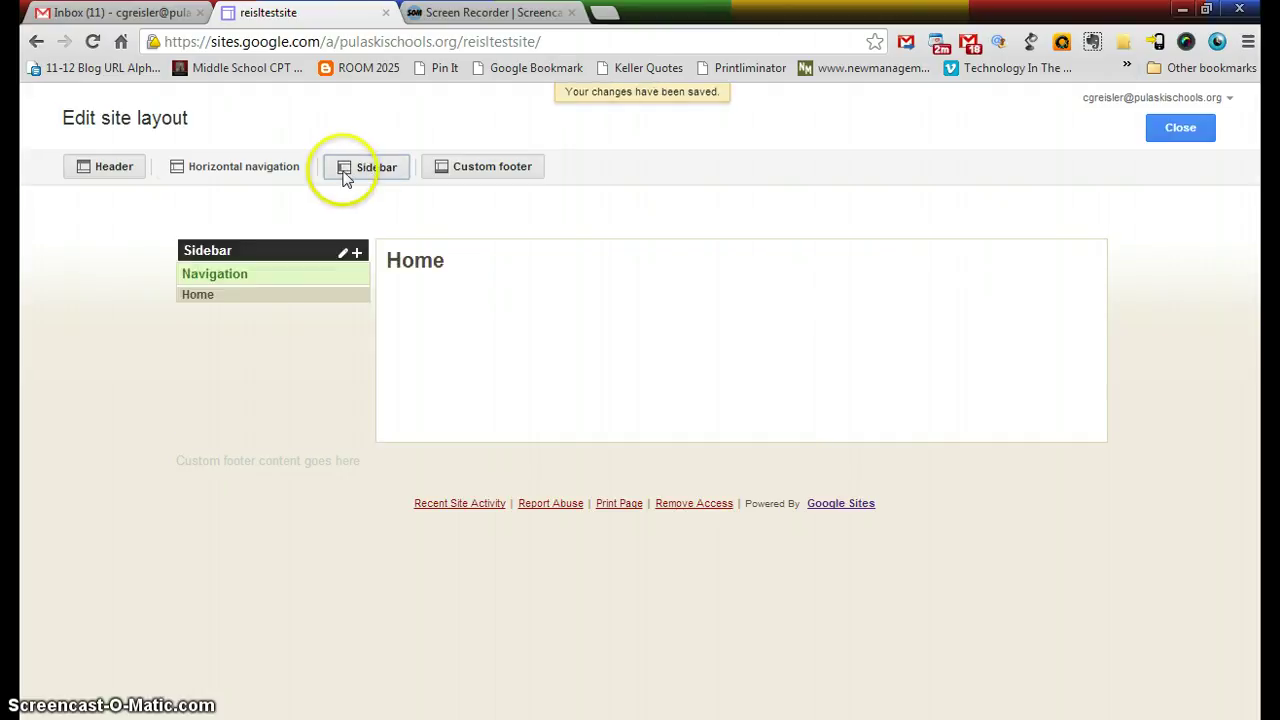
click(228, 170)
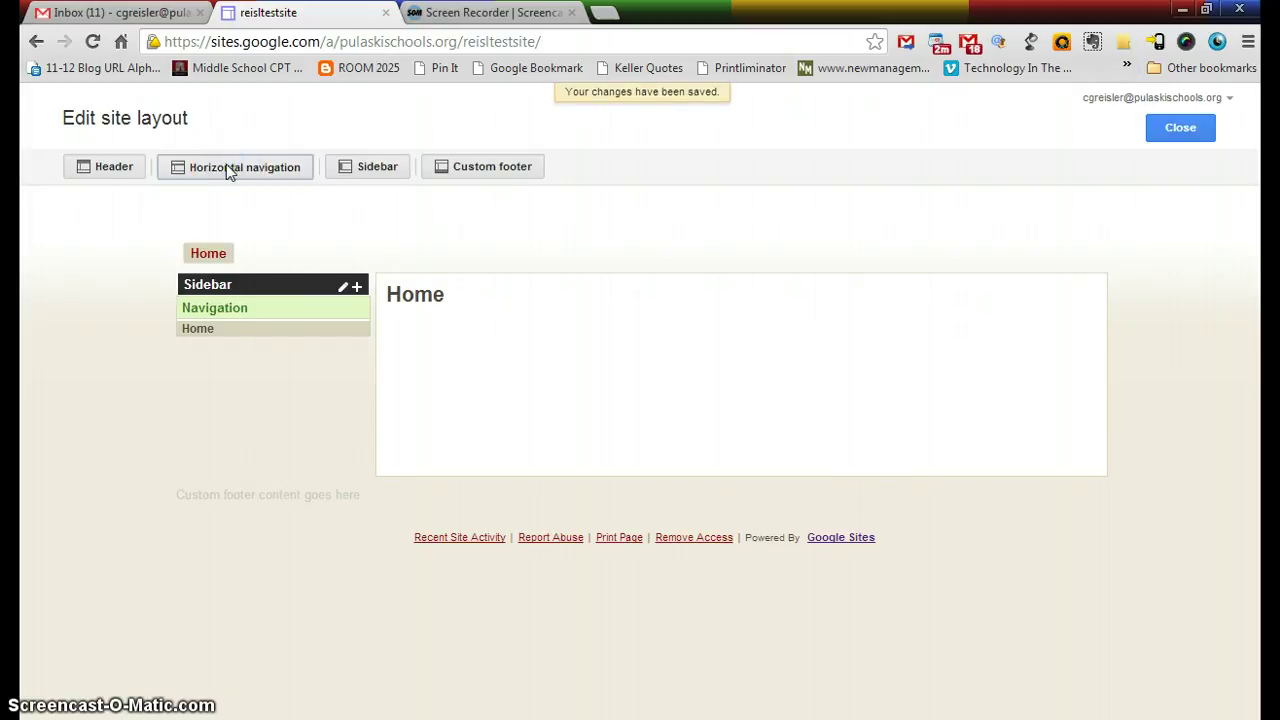
click(229, 168)
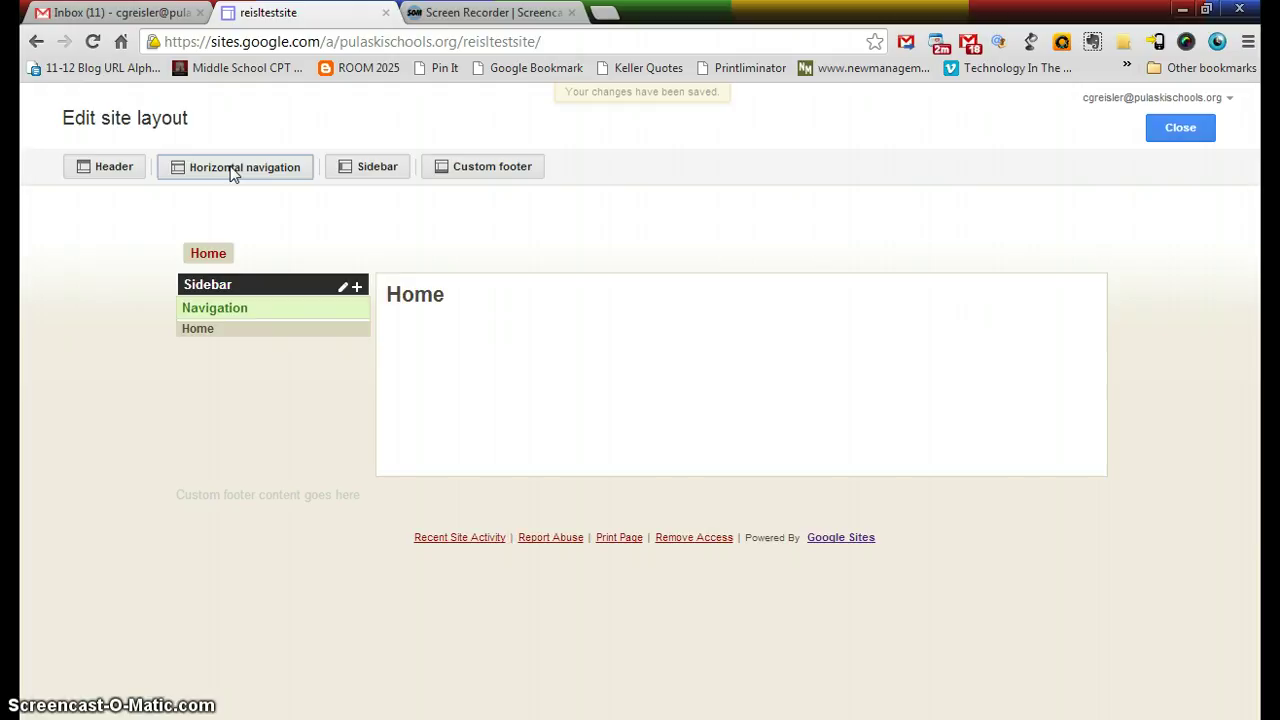
click(115, 168)
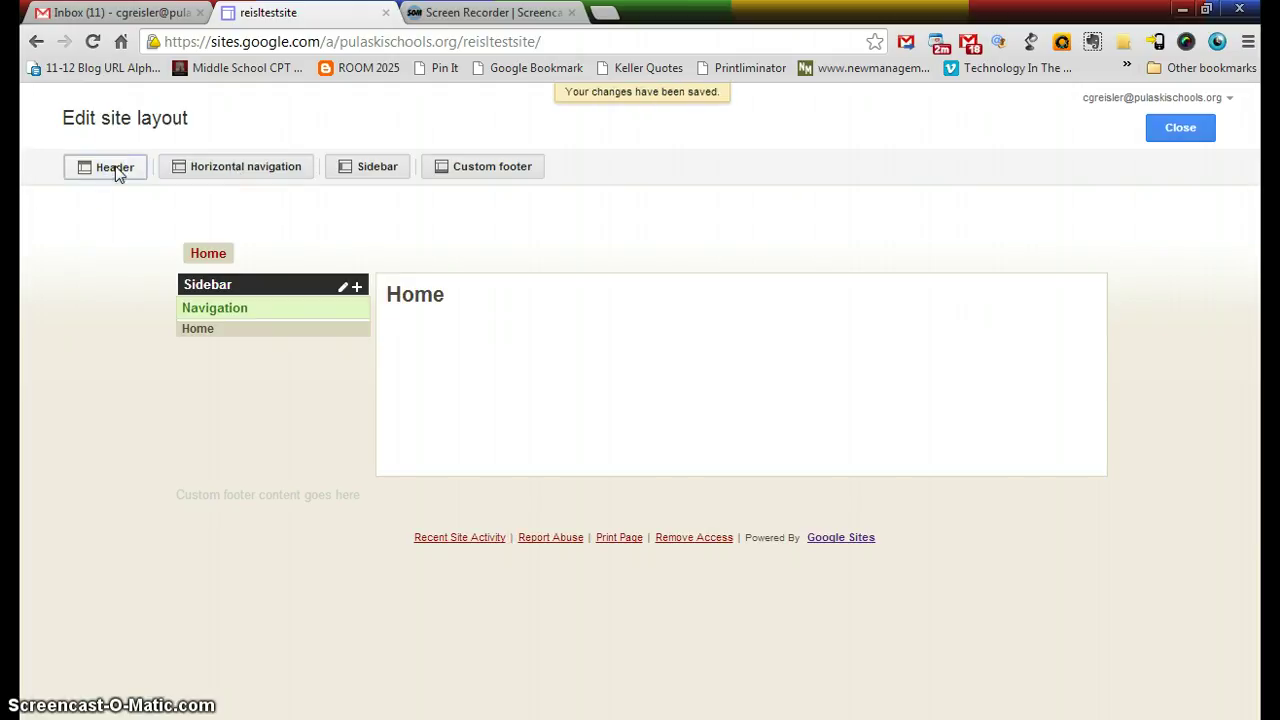
click(116, 170)
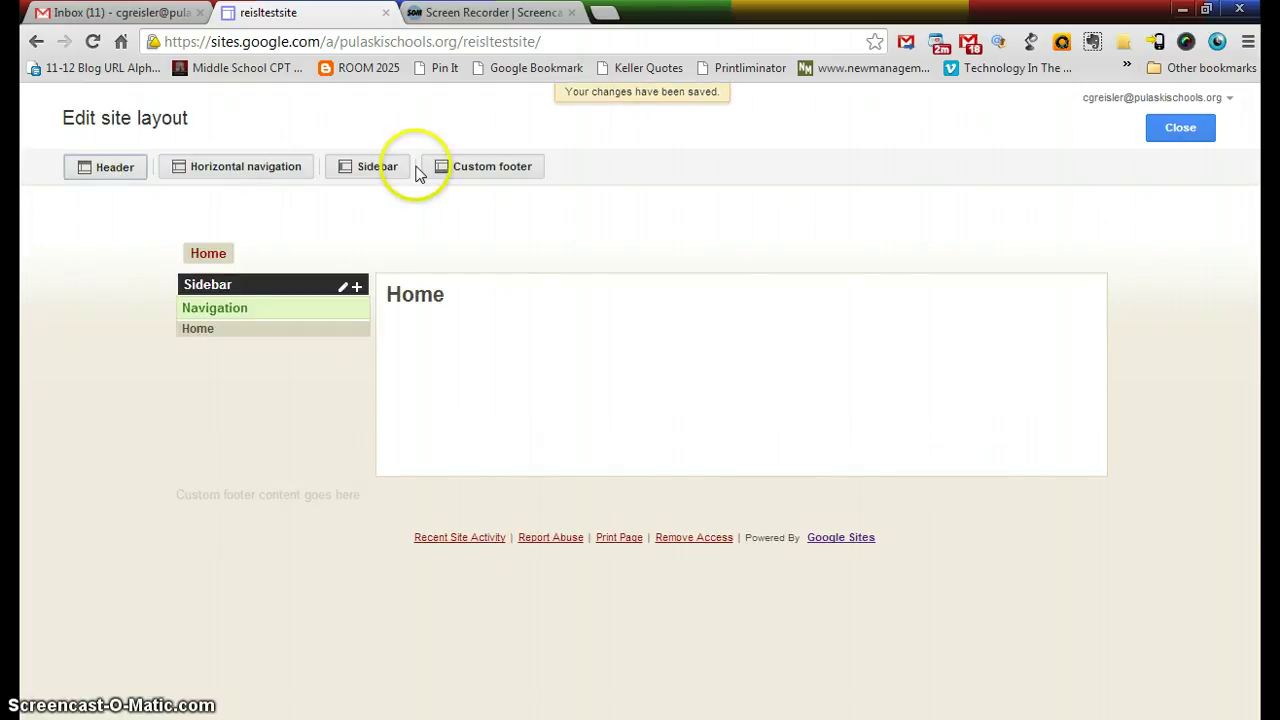
click(478, 167)
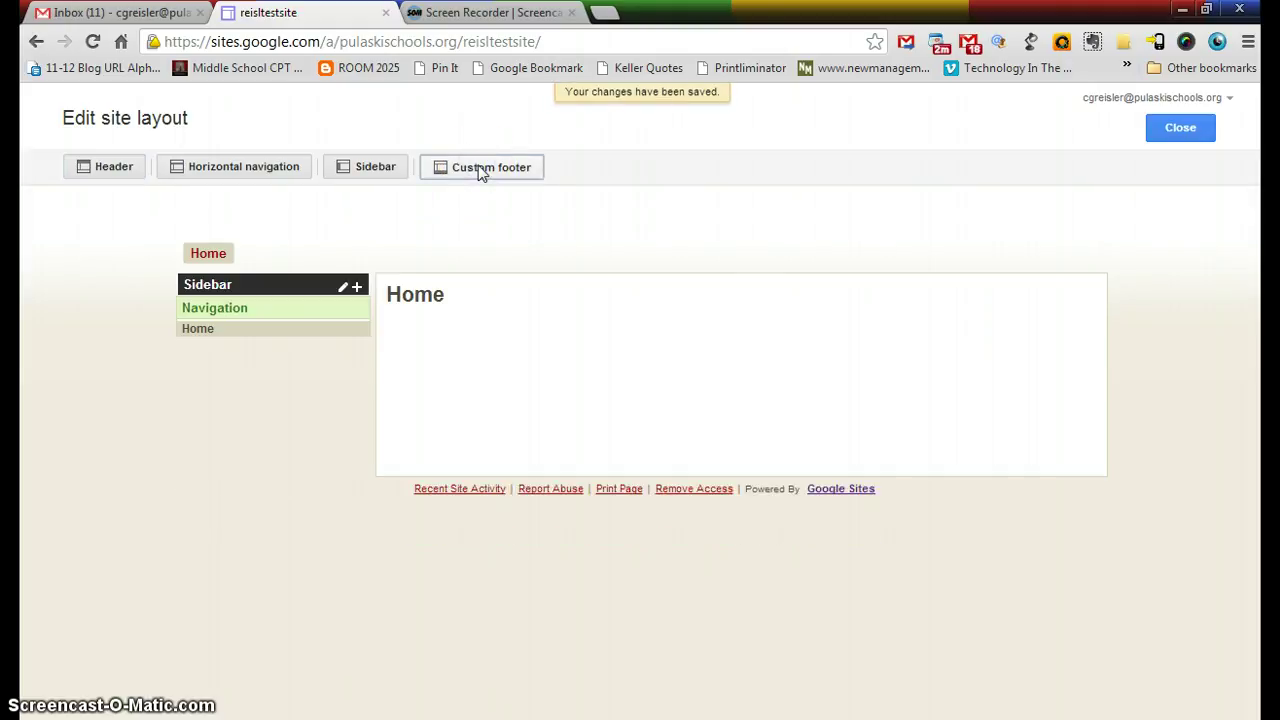
click(478, 167)
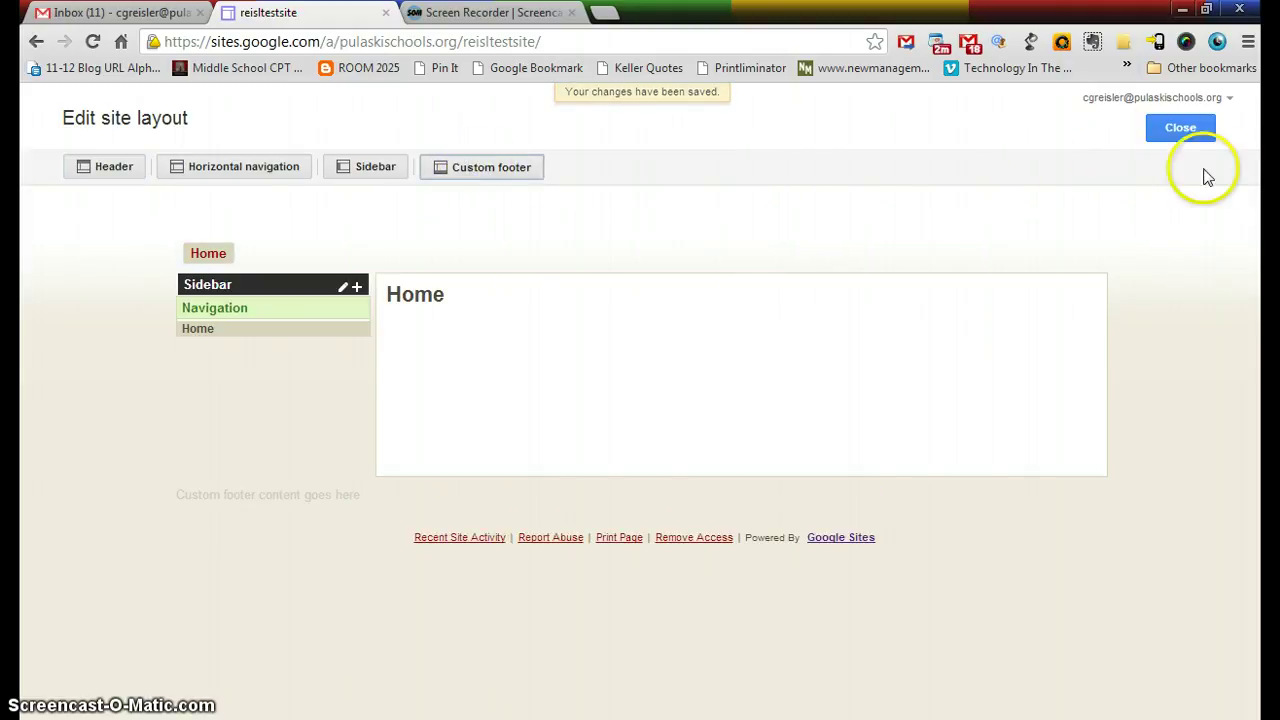
click(1183, 130)
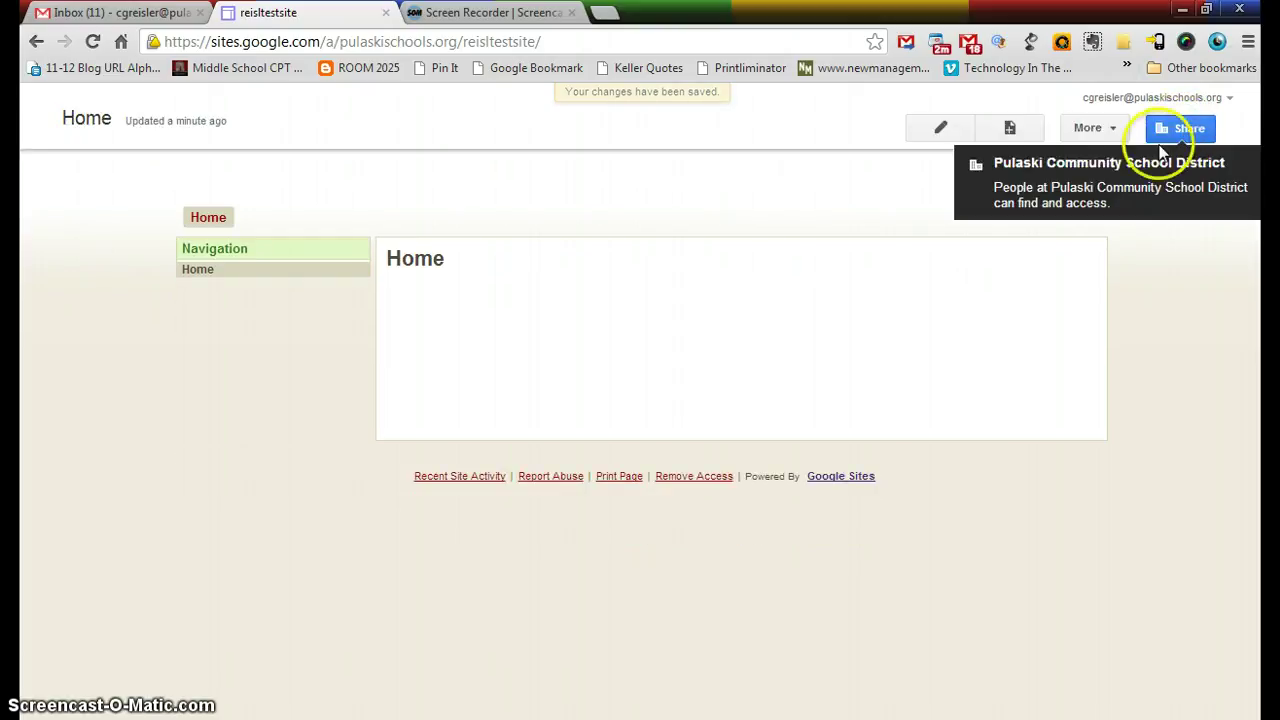
Go to Manage site's Sharing and Permissions settings.
click(1115, 130)
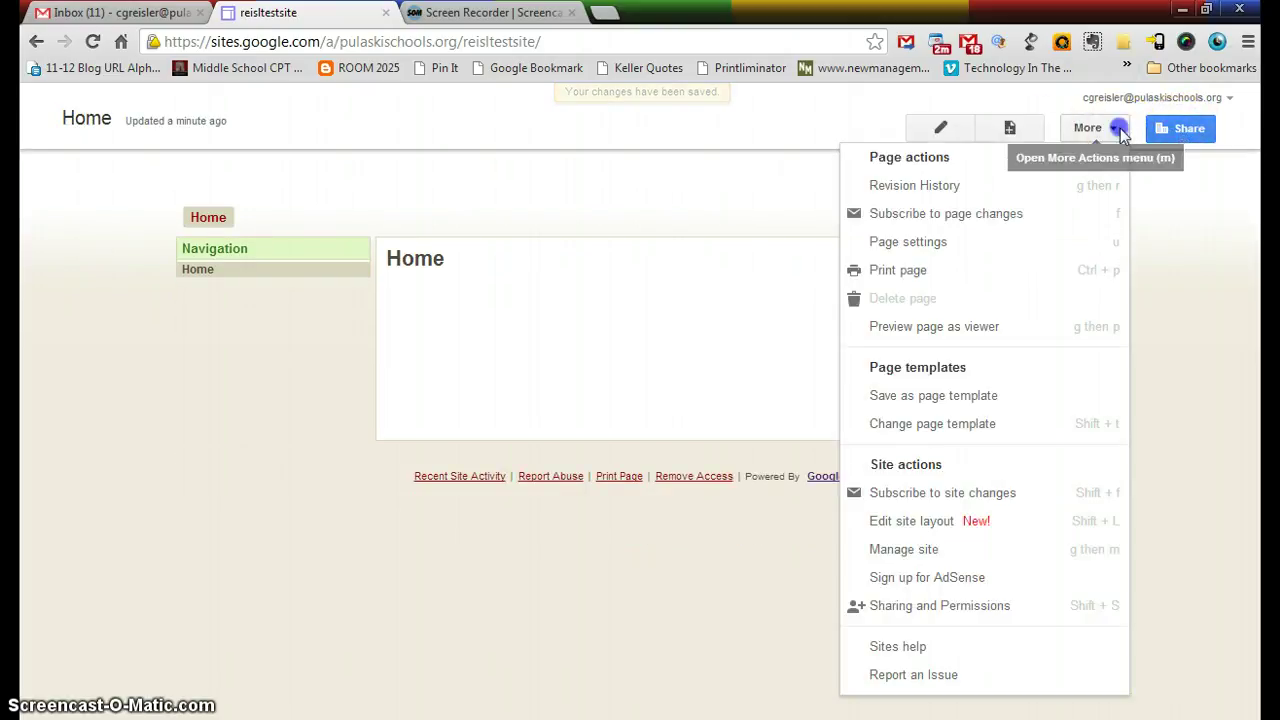
click(930, 550)
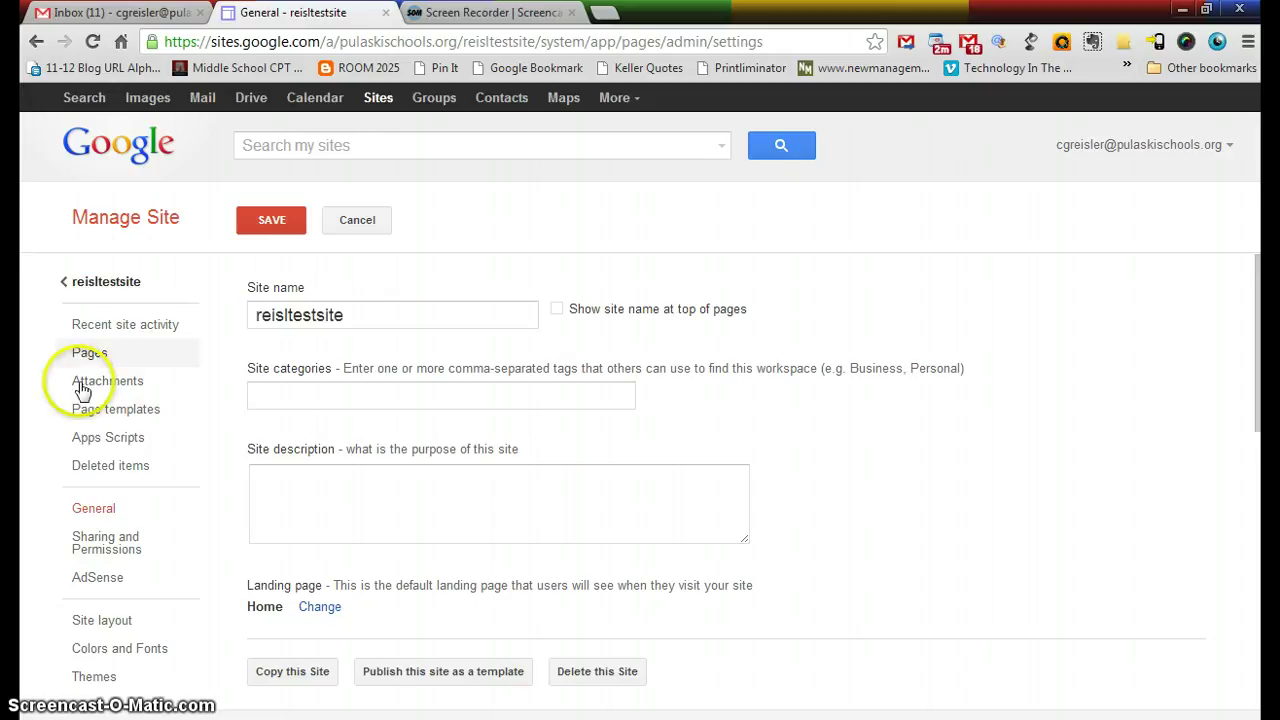
click(93, 552)
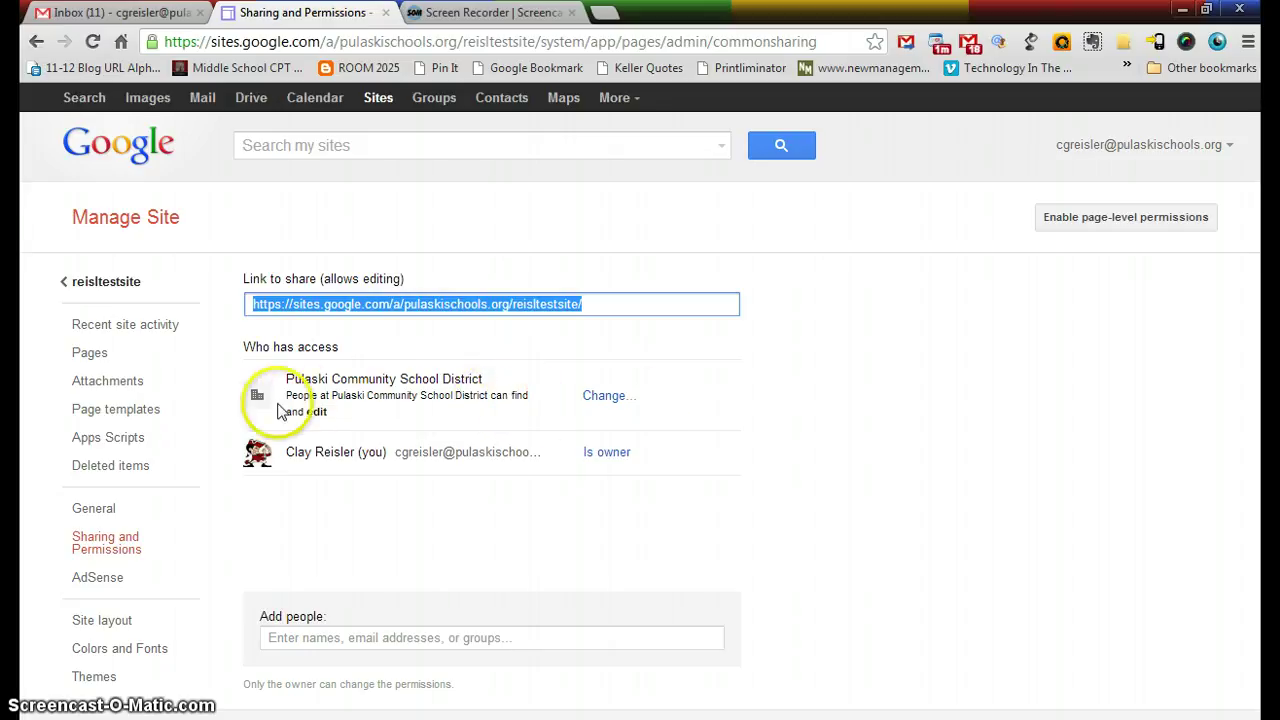
Set site visibility to 'Anyone with the link' and save it.
click(606, 397)
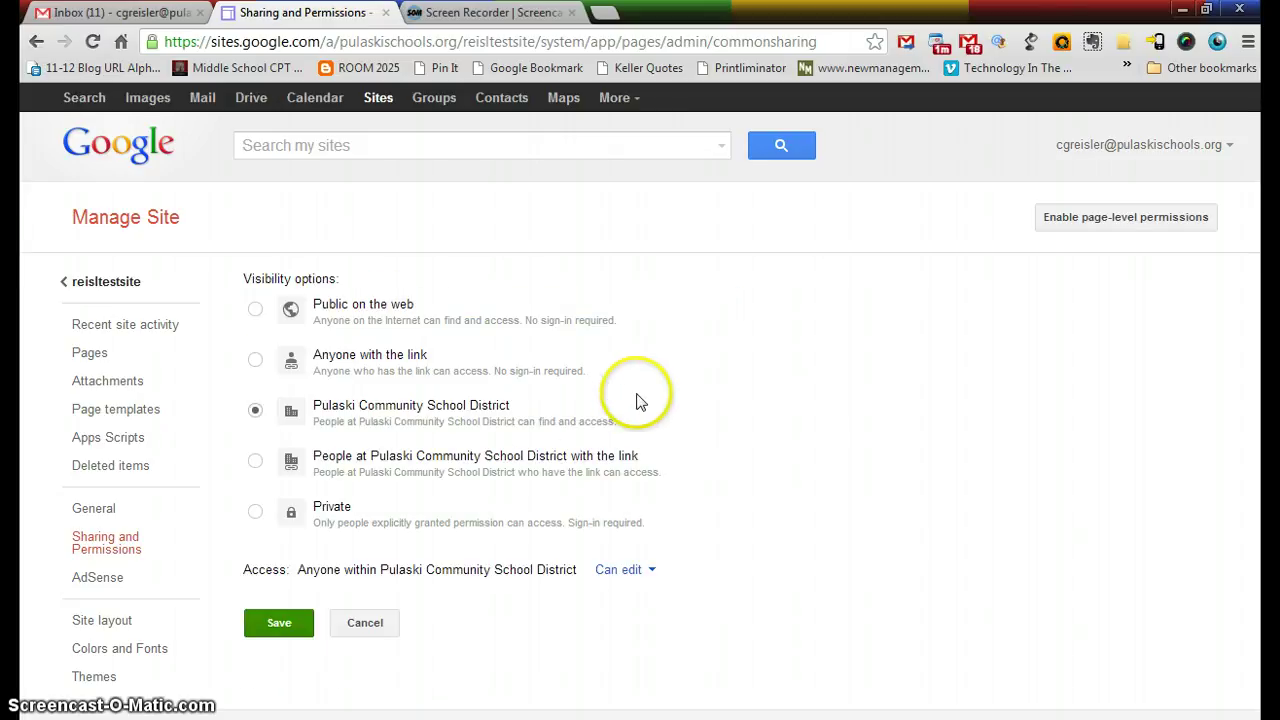
click(255, 360)
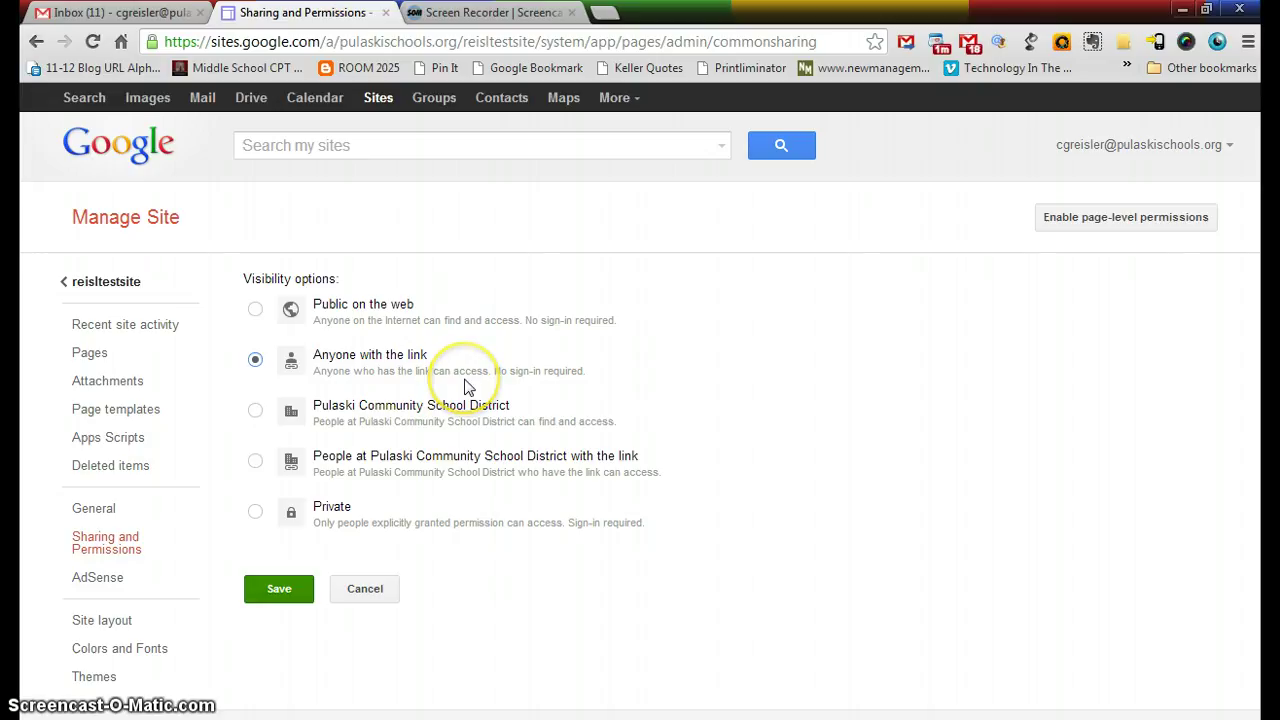
click(288, 592)
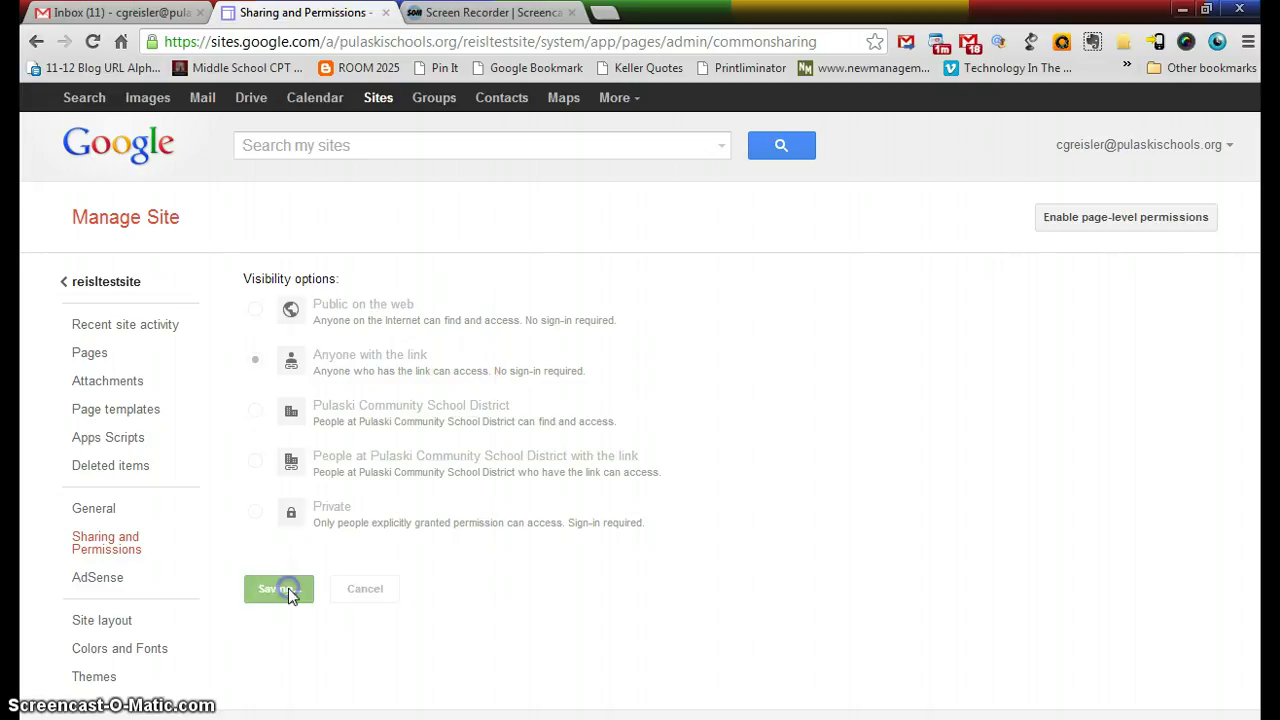
In Colors and Fonts, set a custom orange-yellow page background (#ffbf23).
click(95, 620)
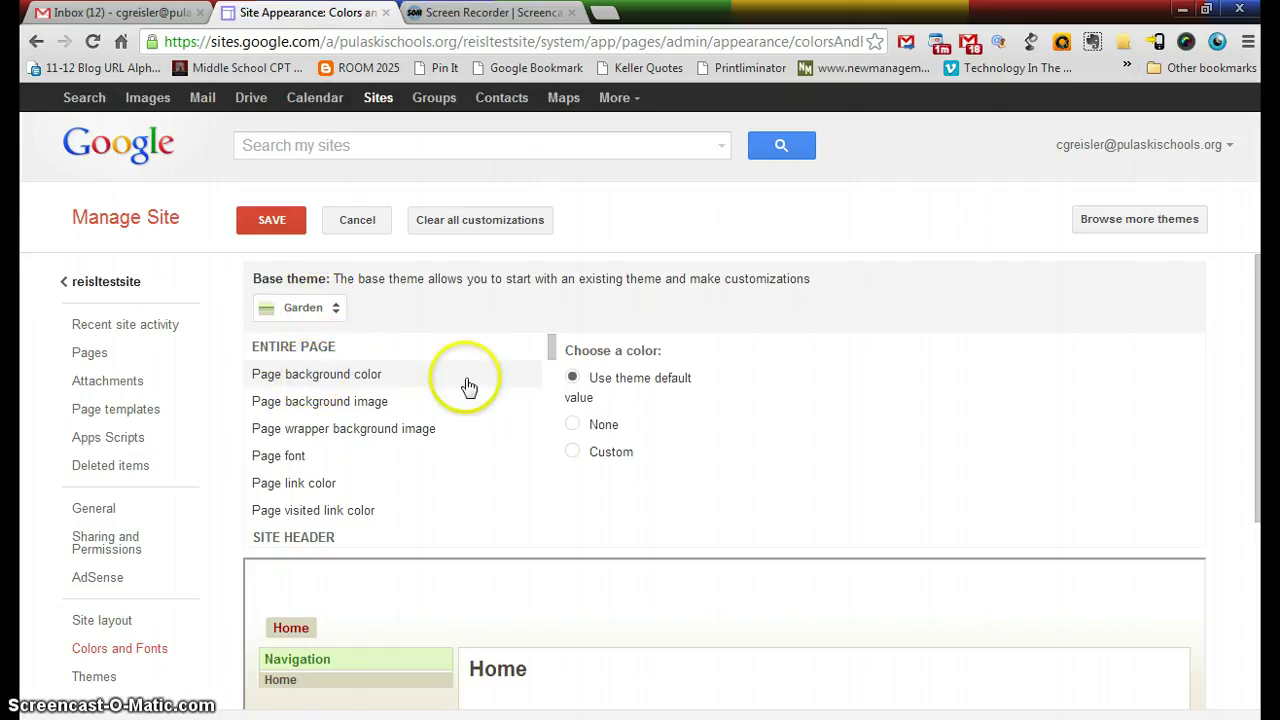
click(572, 452)
click(770, 365)
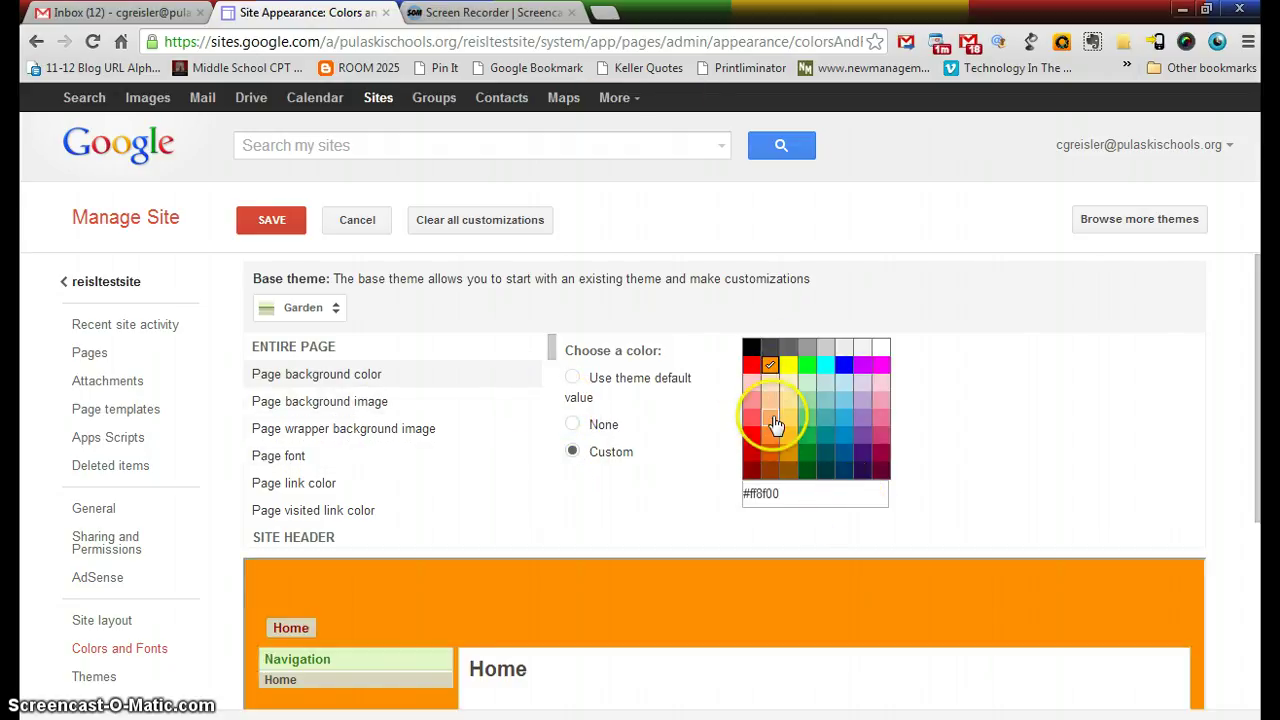
click(770, 420)
click(789, 420)
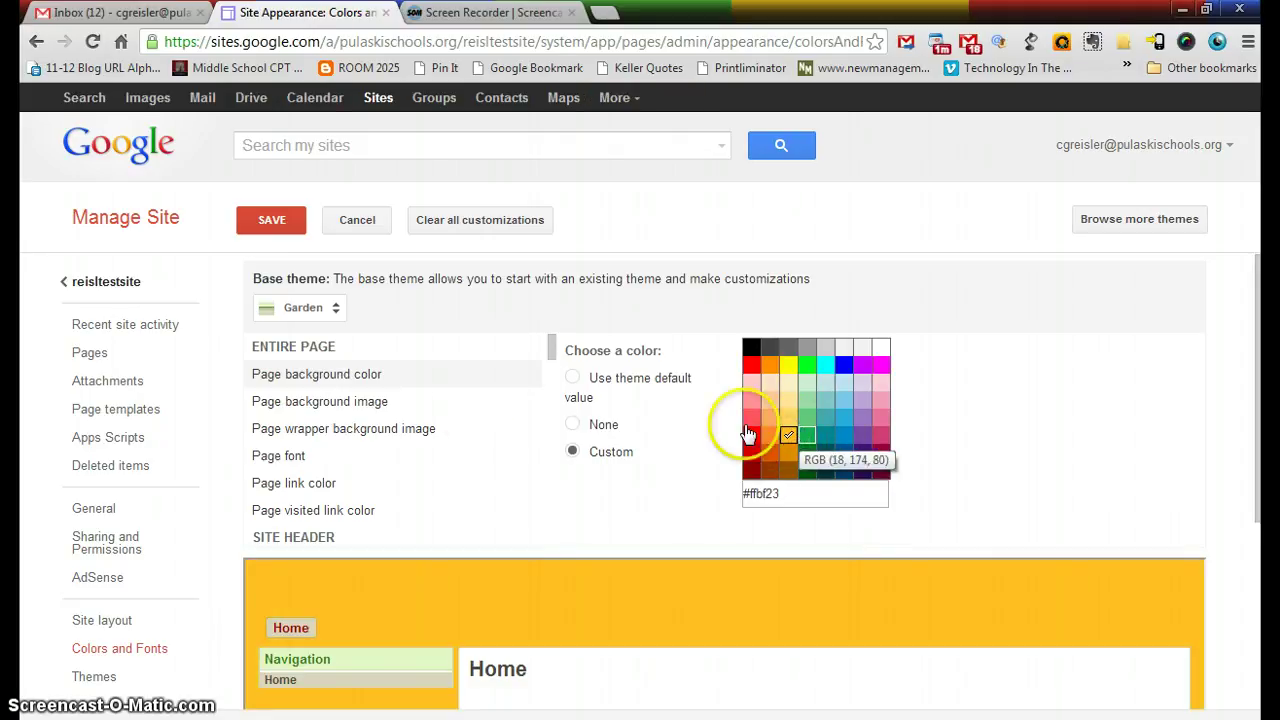
click(313, 378)
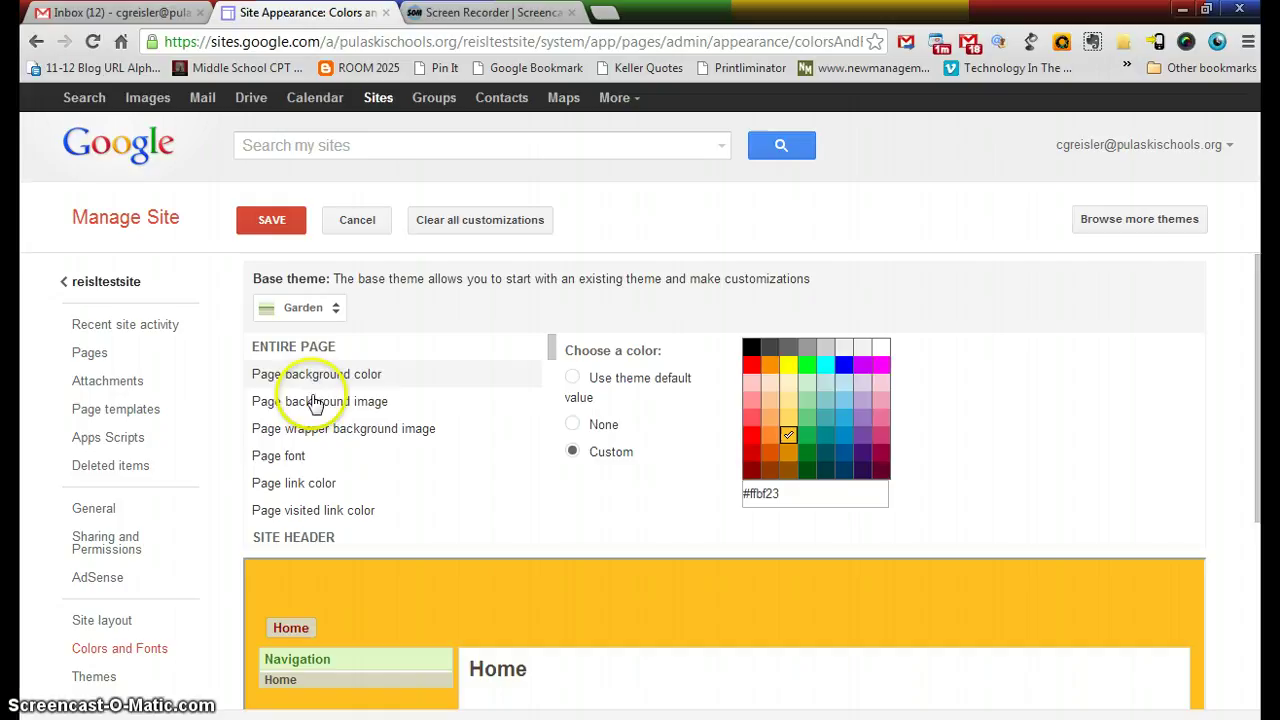
click(314, 401)
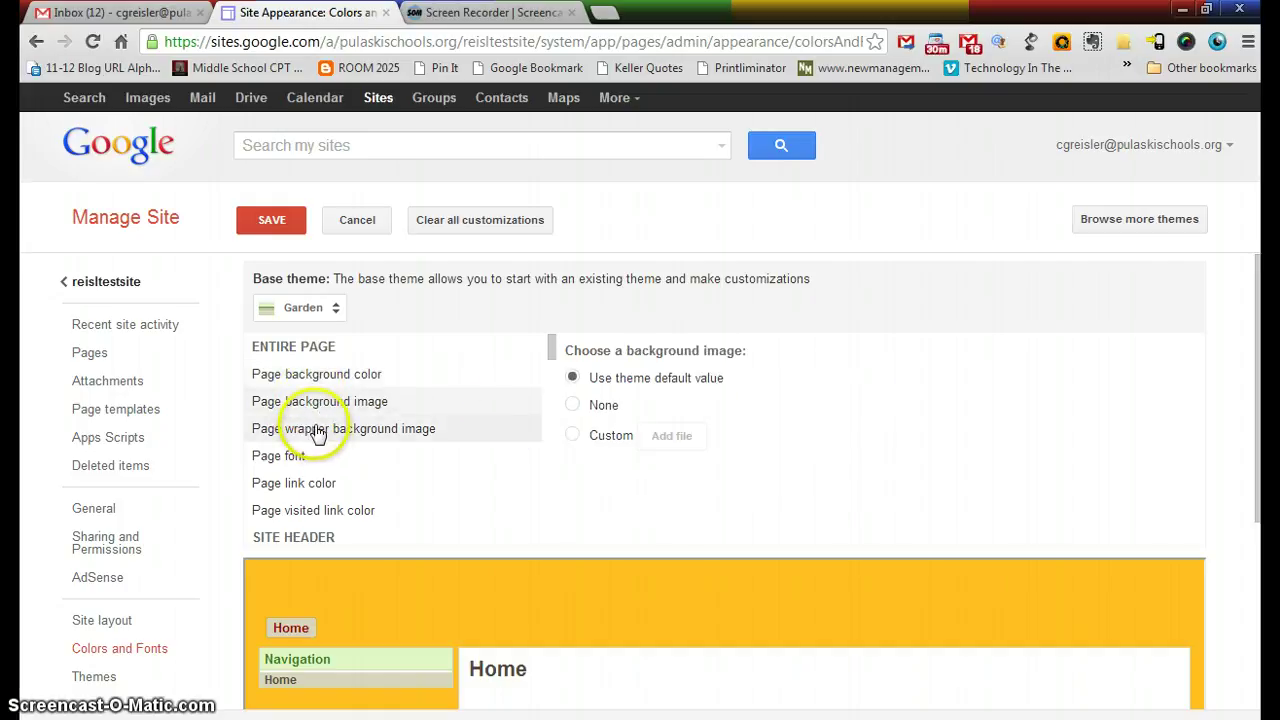
Set the page font to the custom font Actor.
click(279, 465)
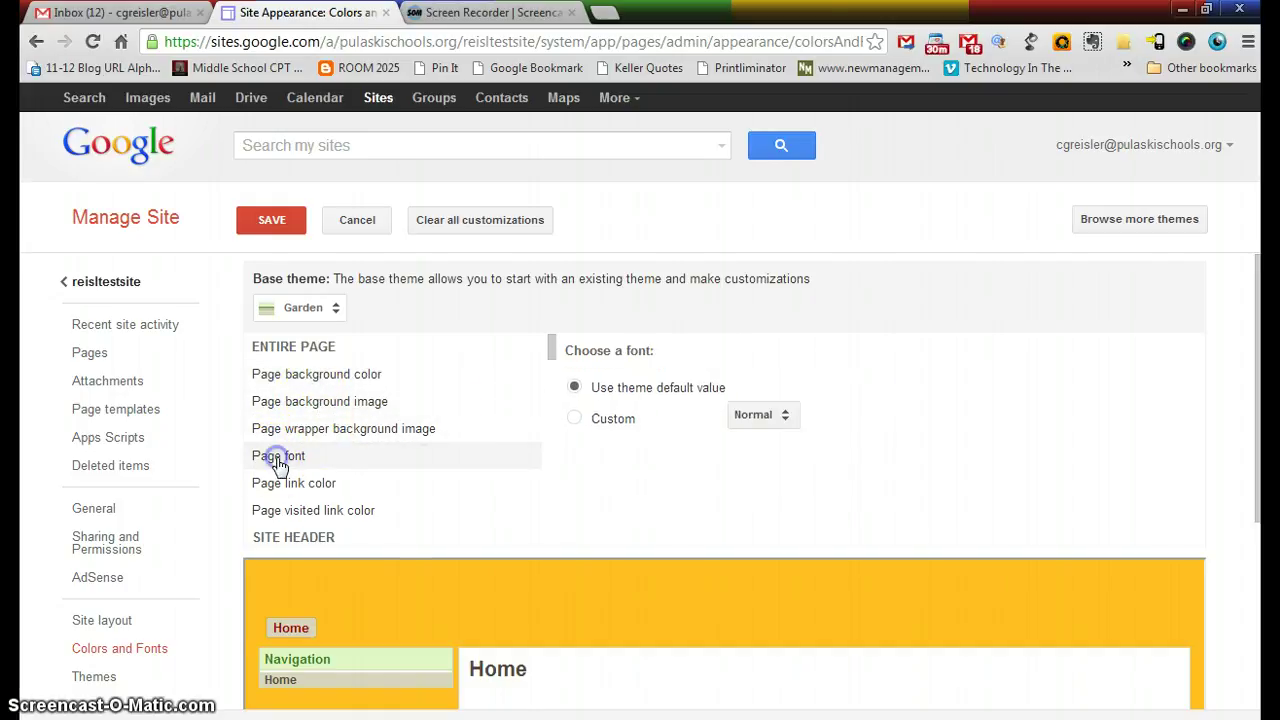
click(577, 421)
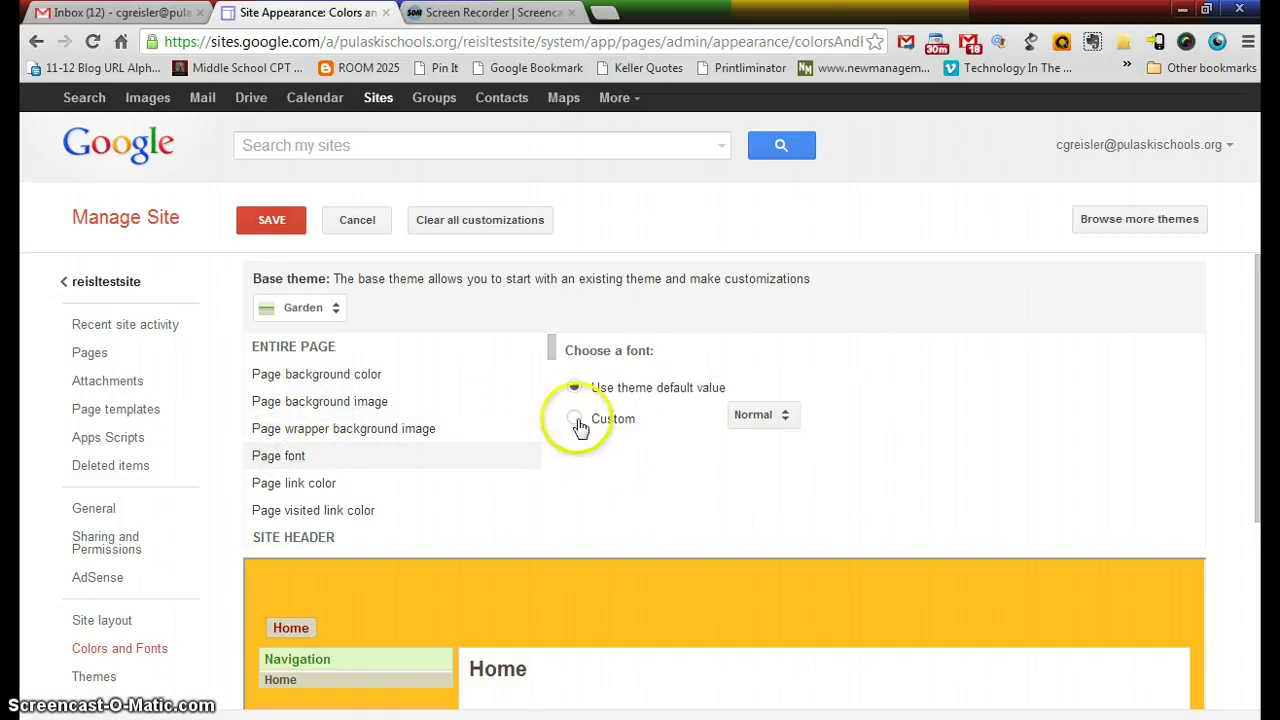
click(787, 418)
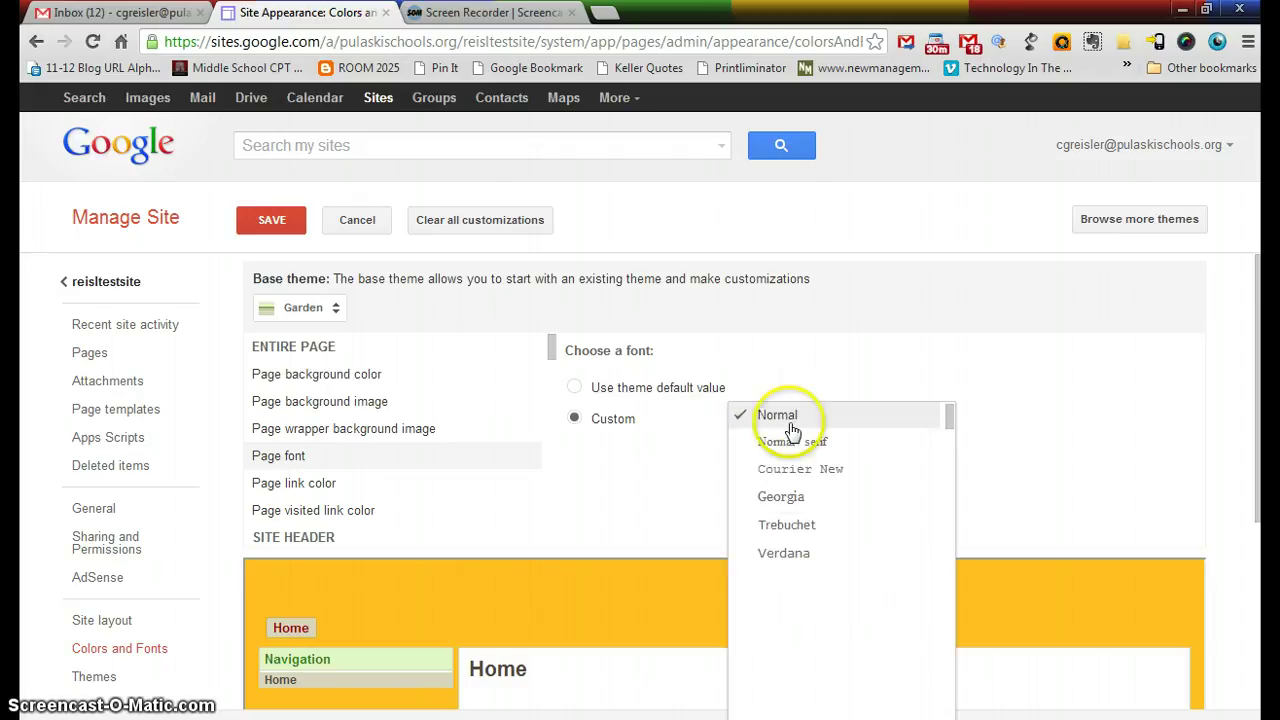
click(788, 556)
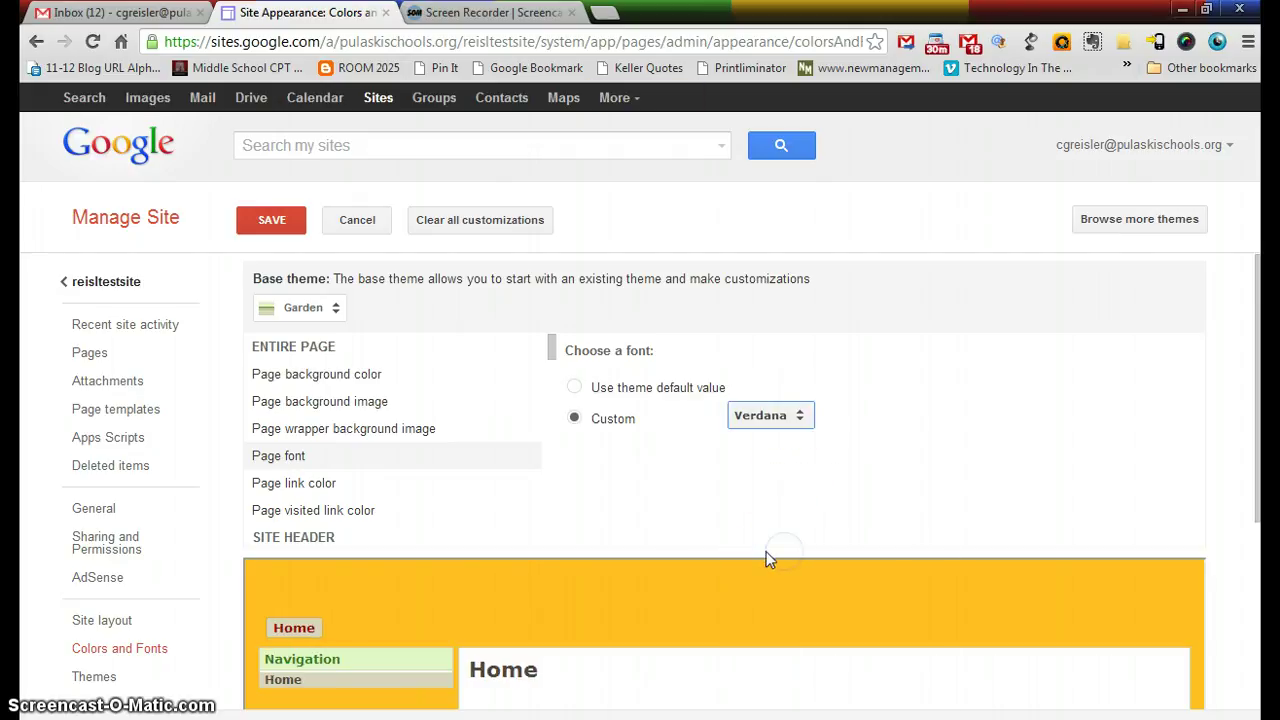
click(806, 415)
click(787, 553)
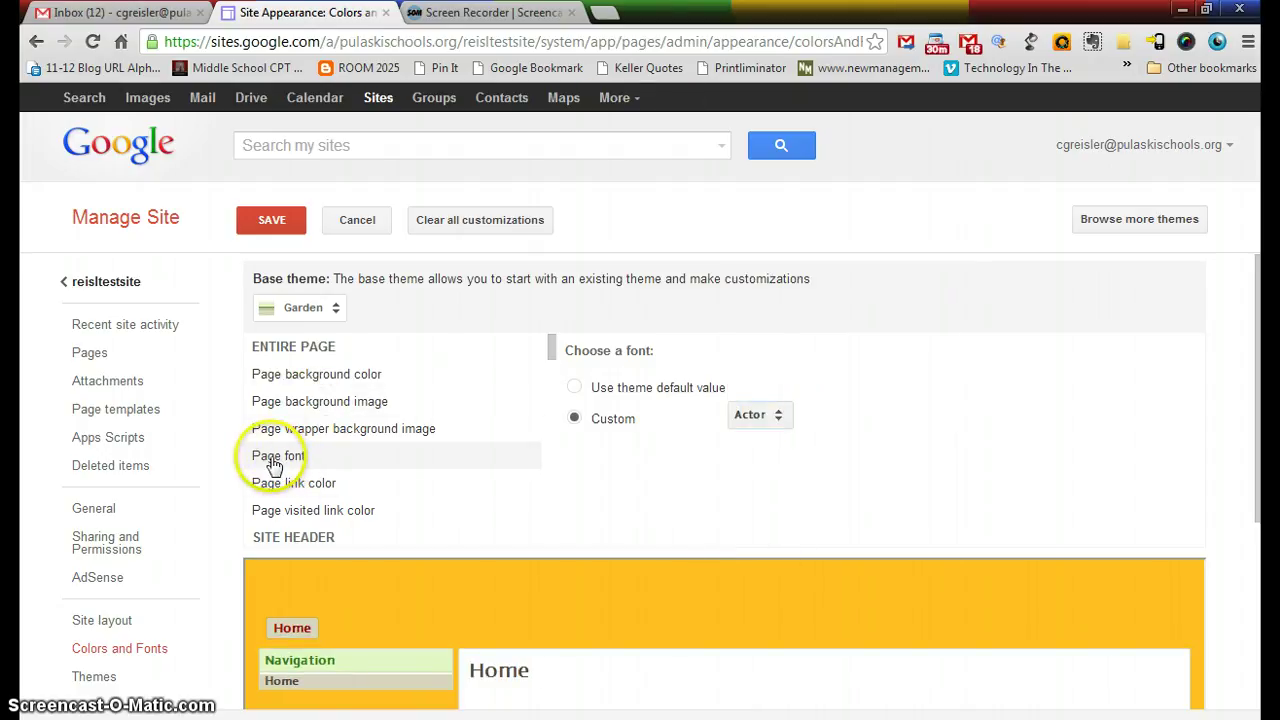
Make the page link colour a custom green and save the appearance changes.
click(292, 484)
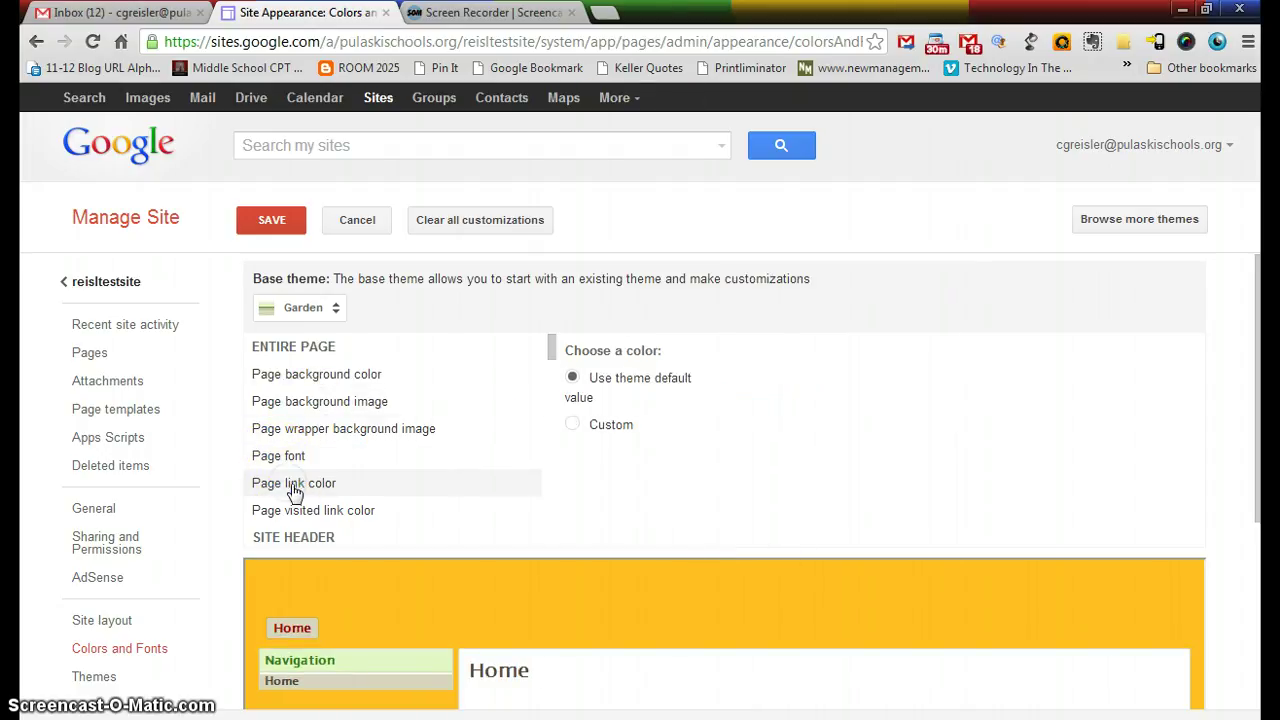
click(573, 426)
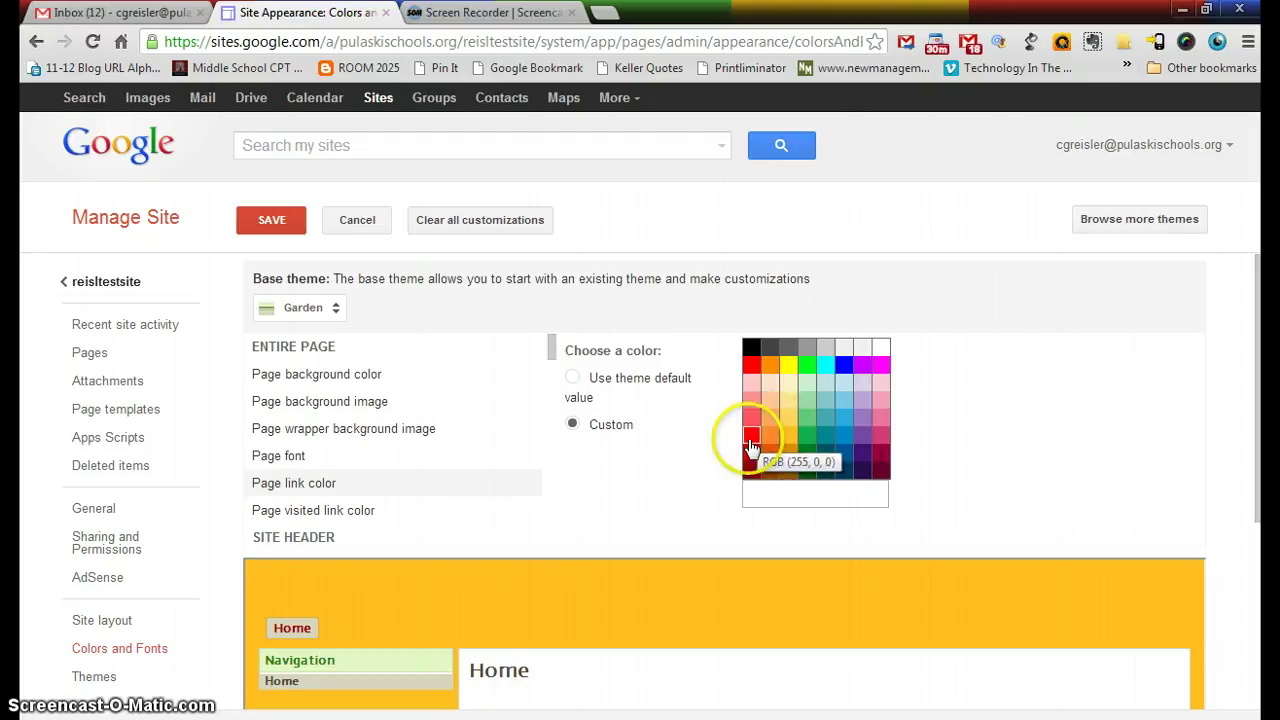
click(751, 440)
click(770, 437)
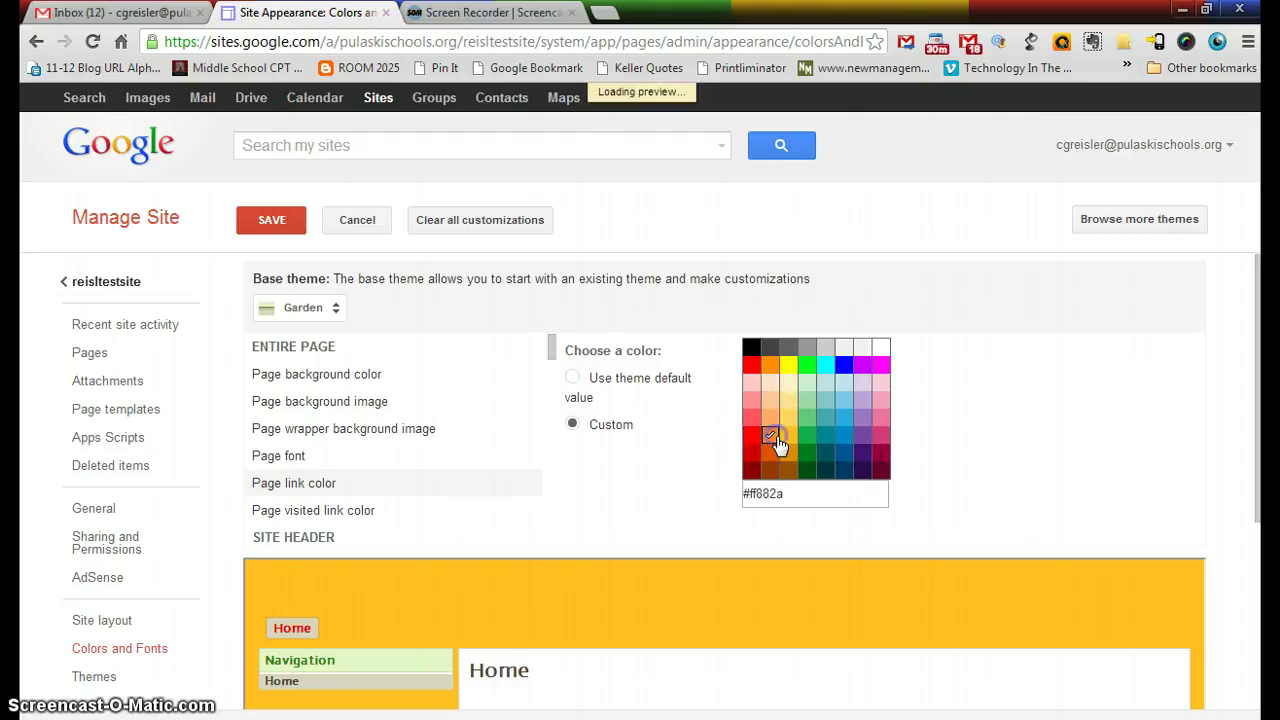
click(788, 437)
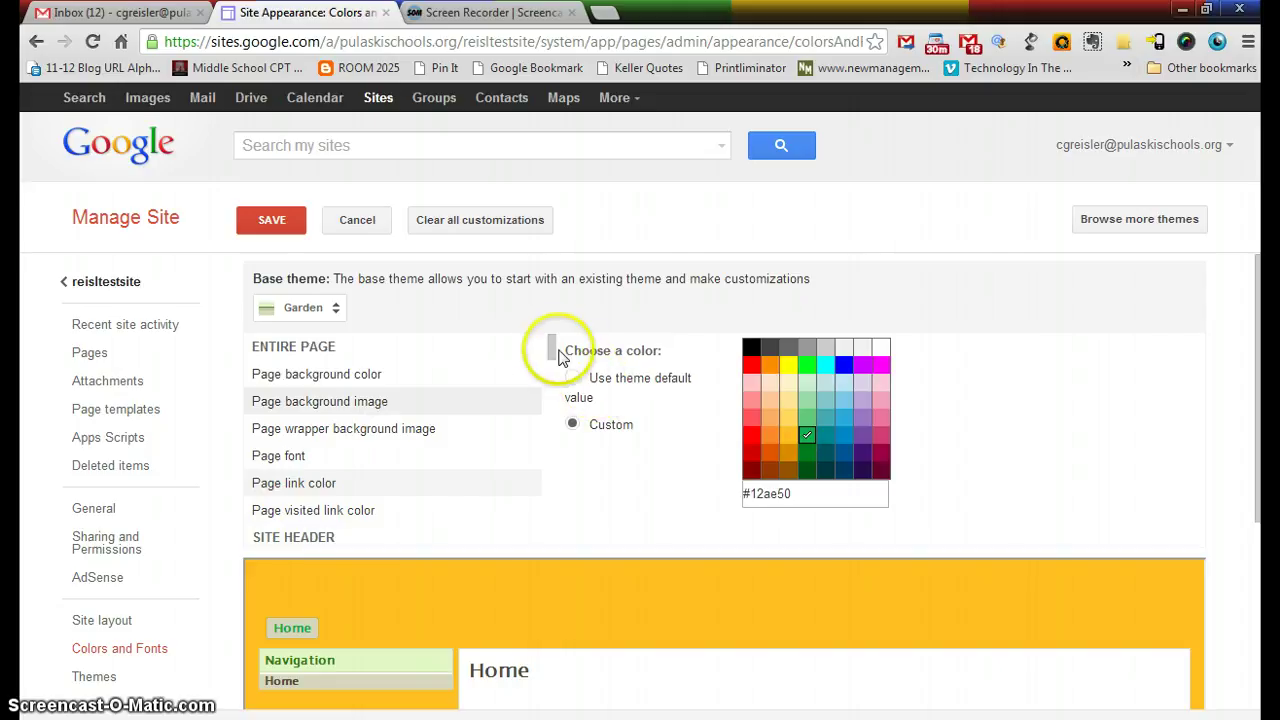
drag(551, 348, 551, 397)
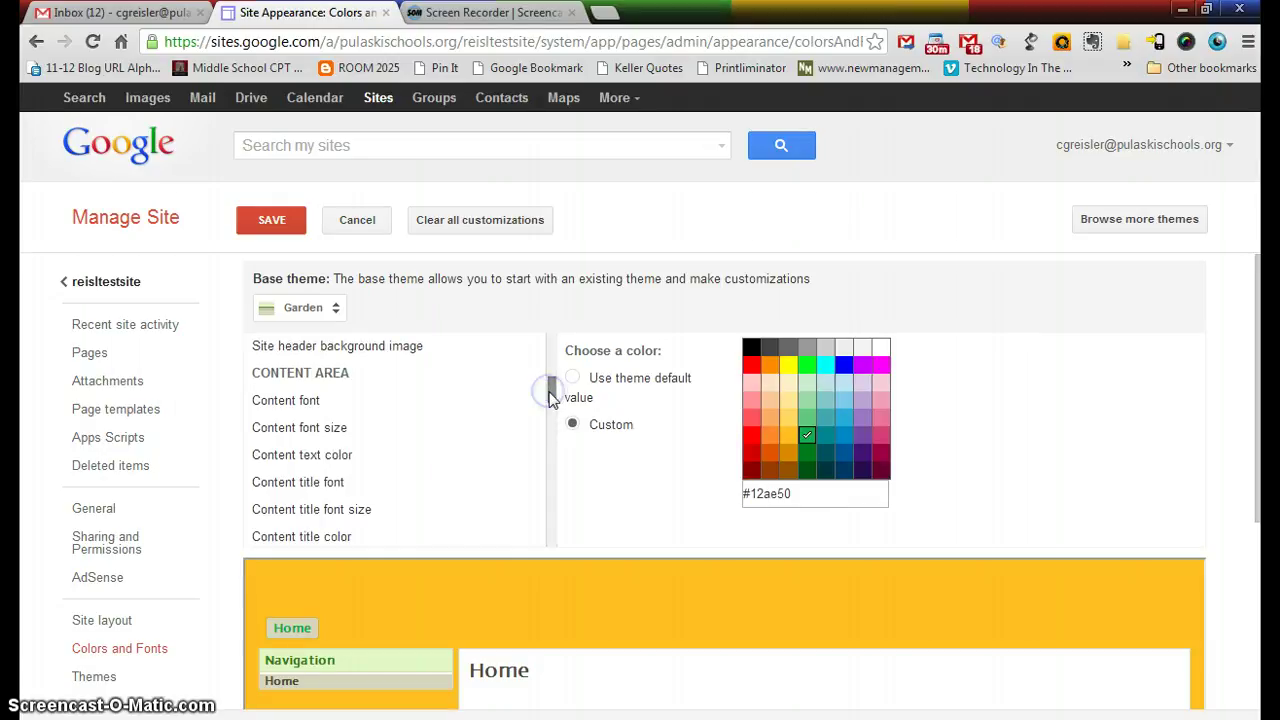
drag(549, 397, 550, 398)
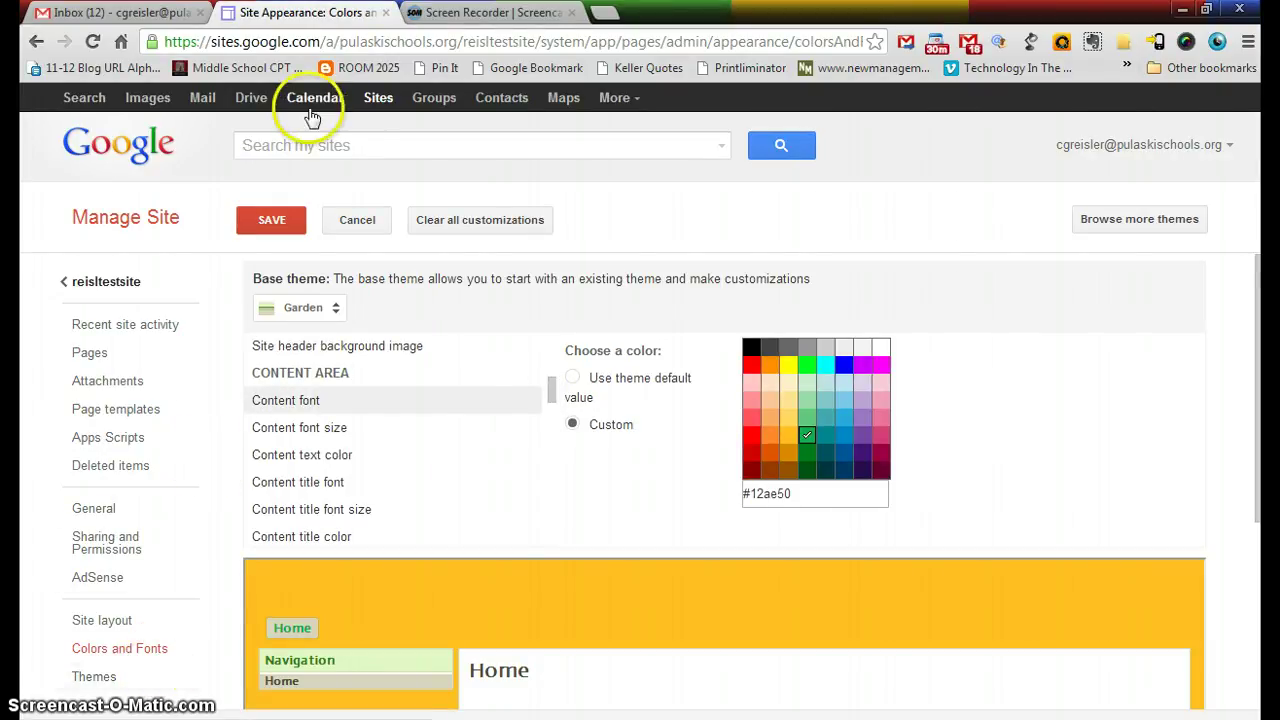
click(270, 222)
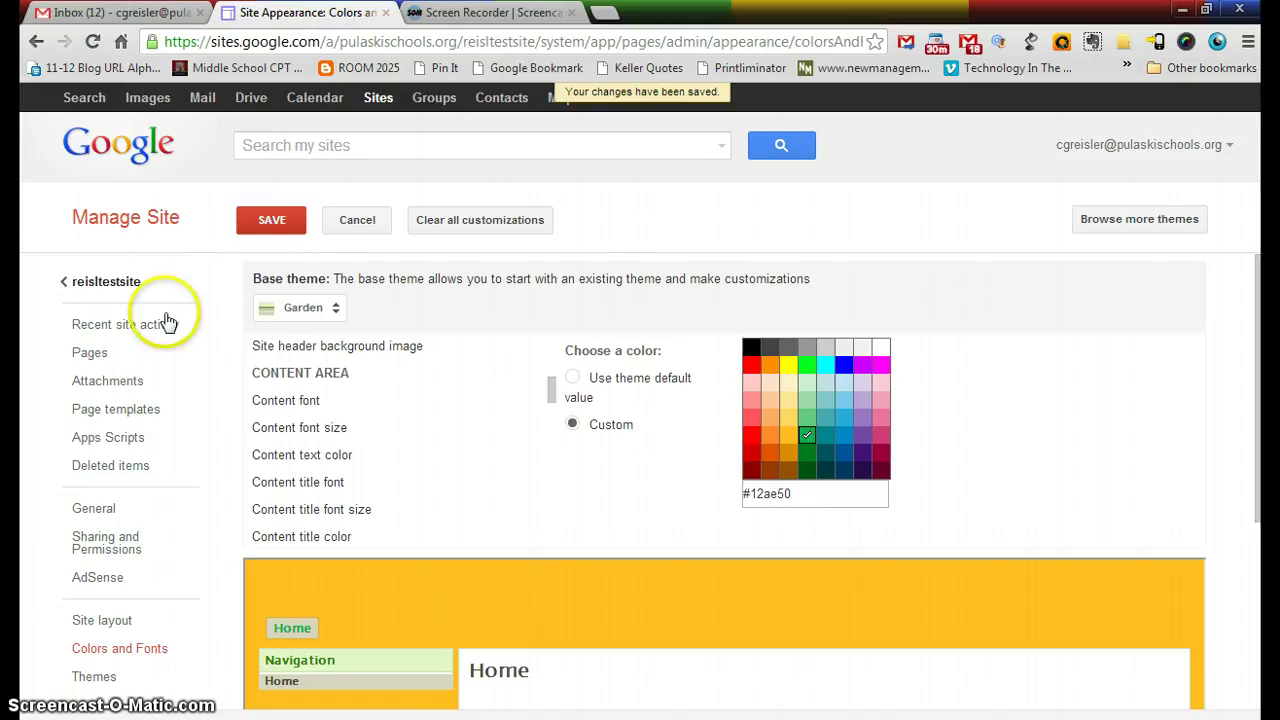
List bold 'Poem' and 'Personal Narrative' on the Home page and save it.
click(102, 284)
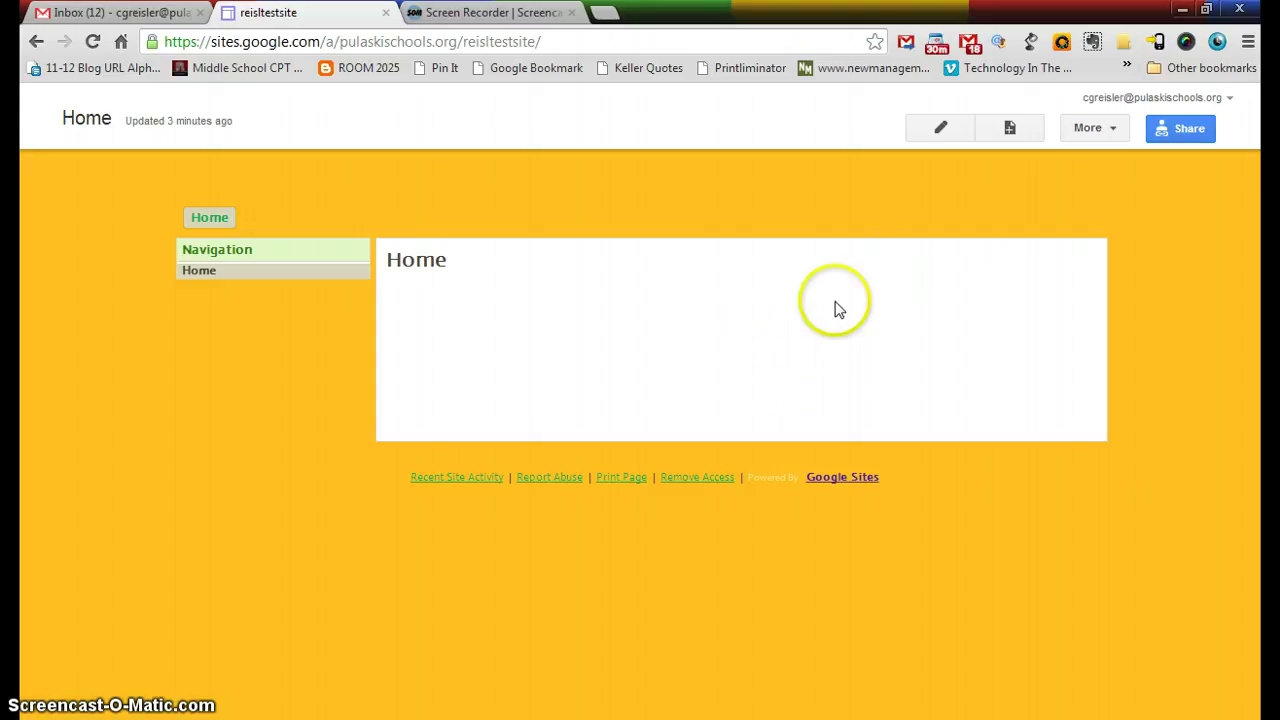
click(941, 128)
click(388, 401)
text(Personal Narrative)
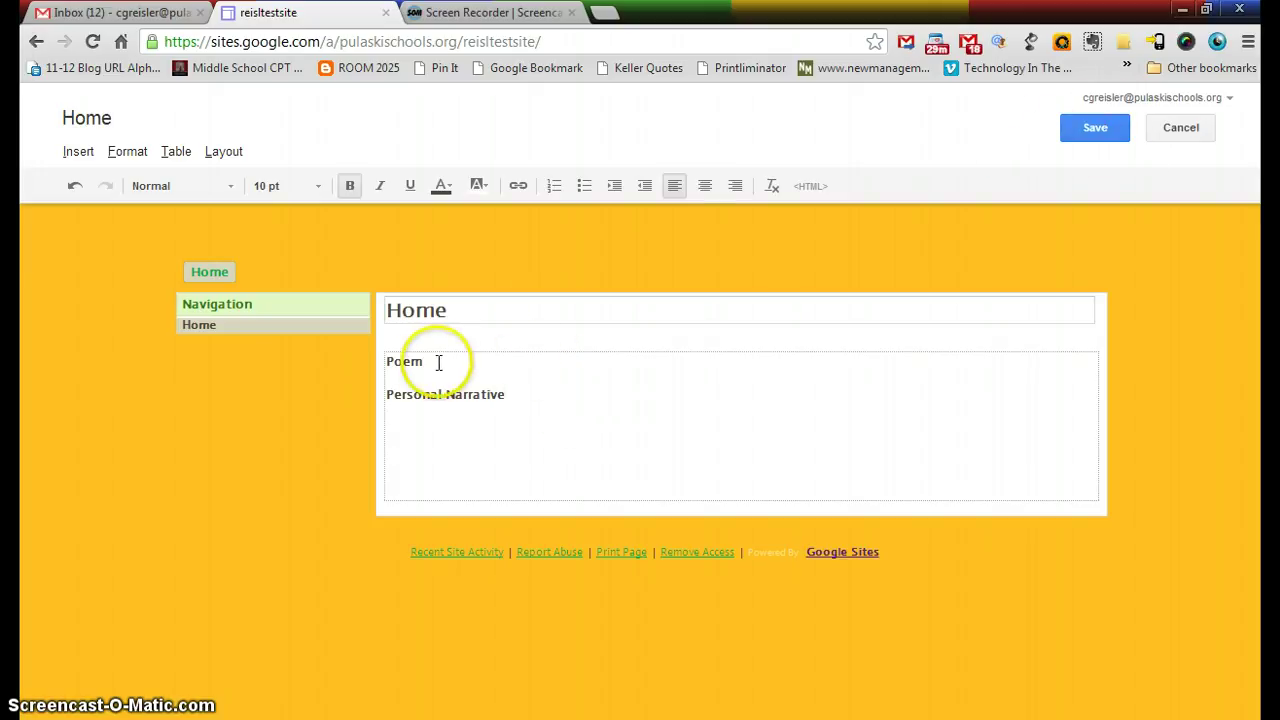
drag(428, 363, 391, 362)
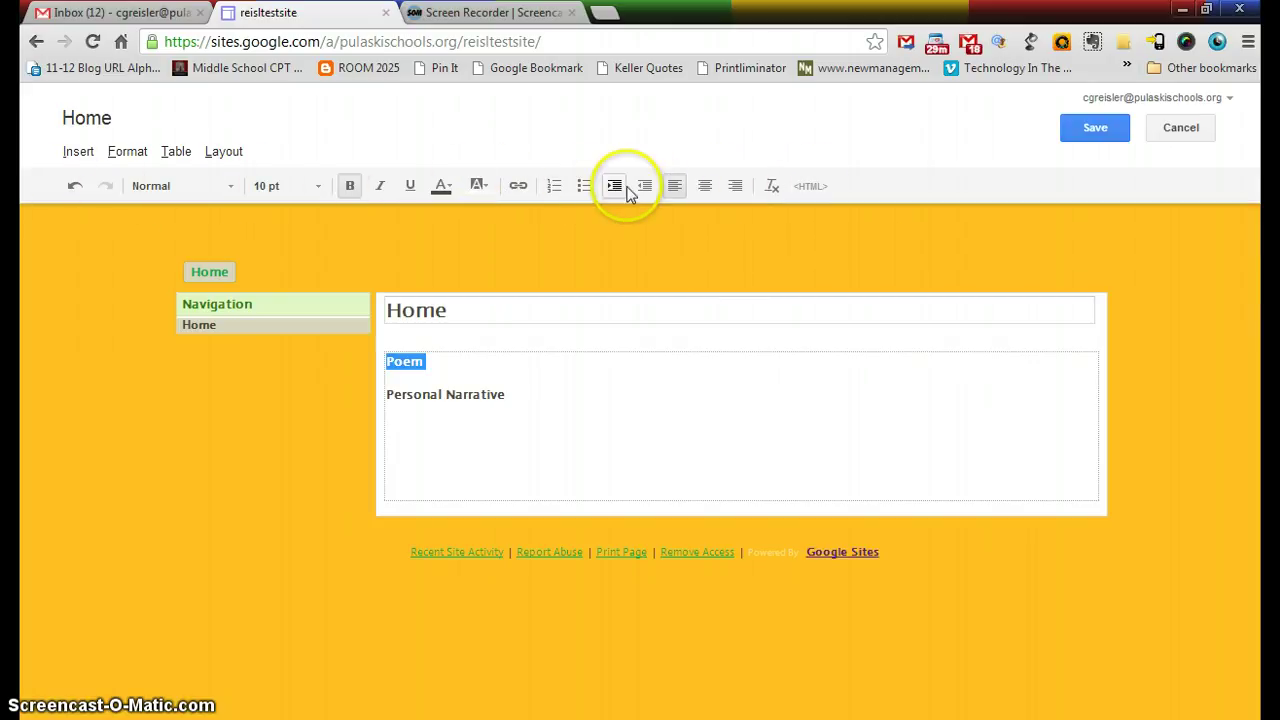
click(1095, 130)
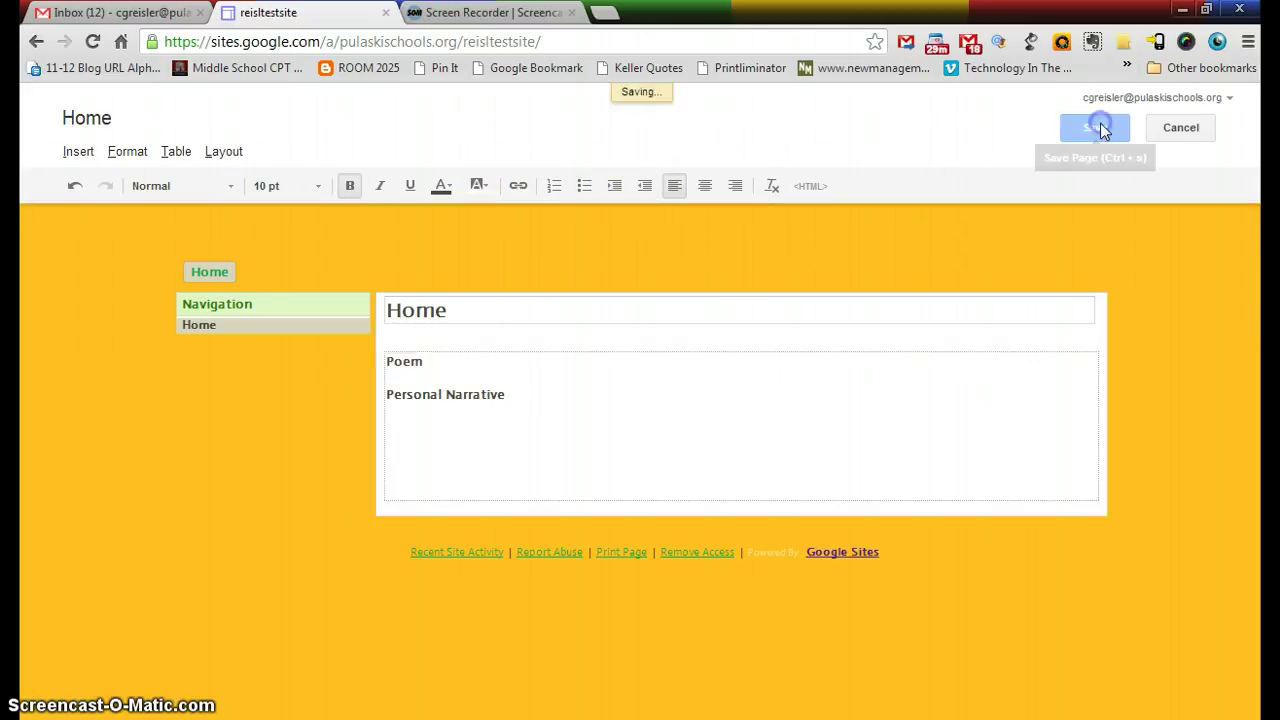